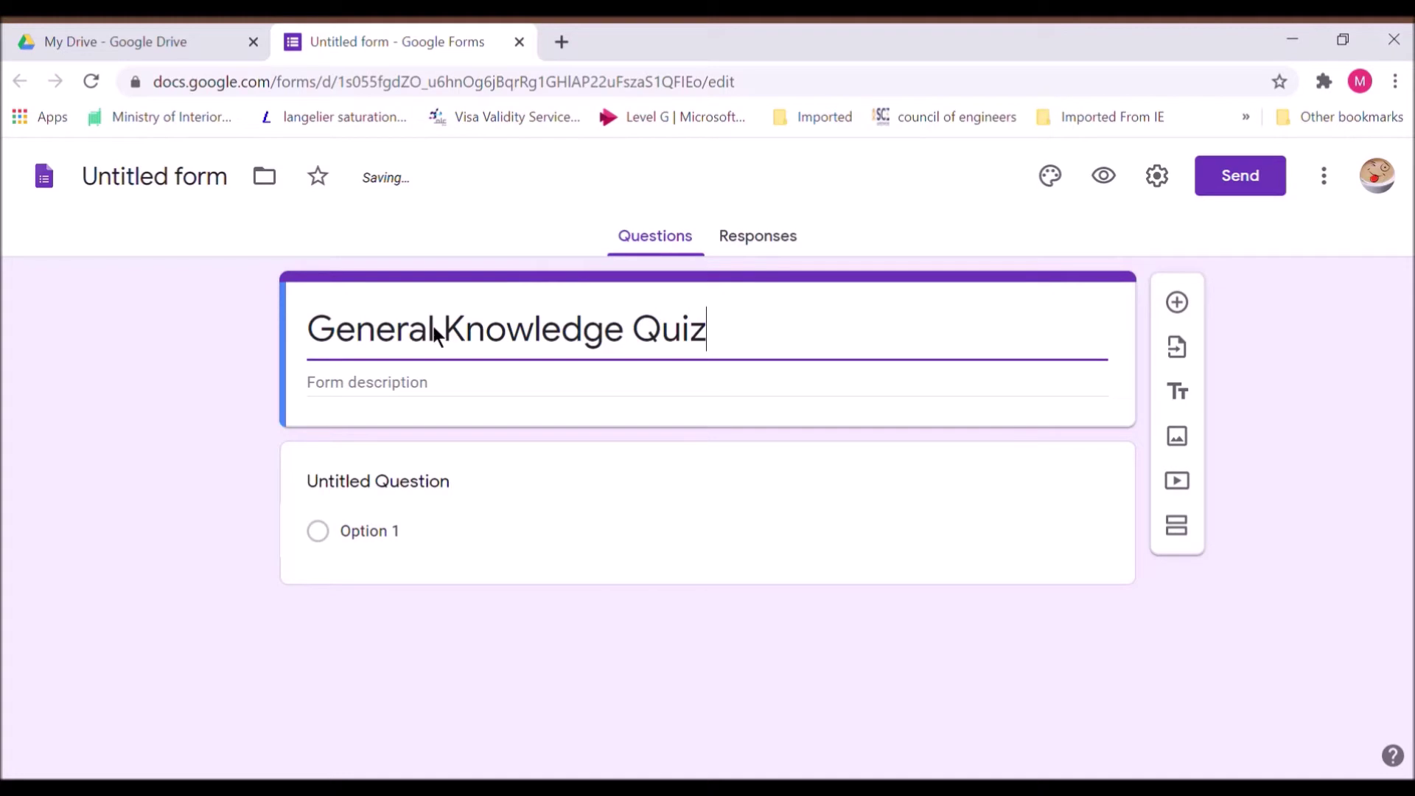
Commit 'General Knowledge Quiz' as the form title so the Drive document name matches
left_click(179, 196)
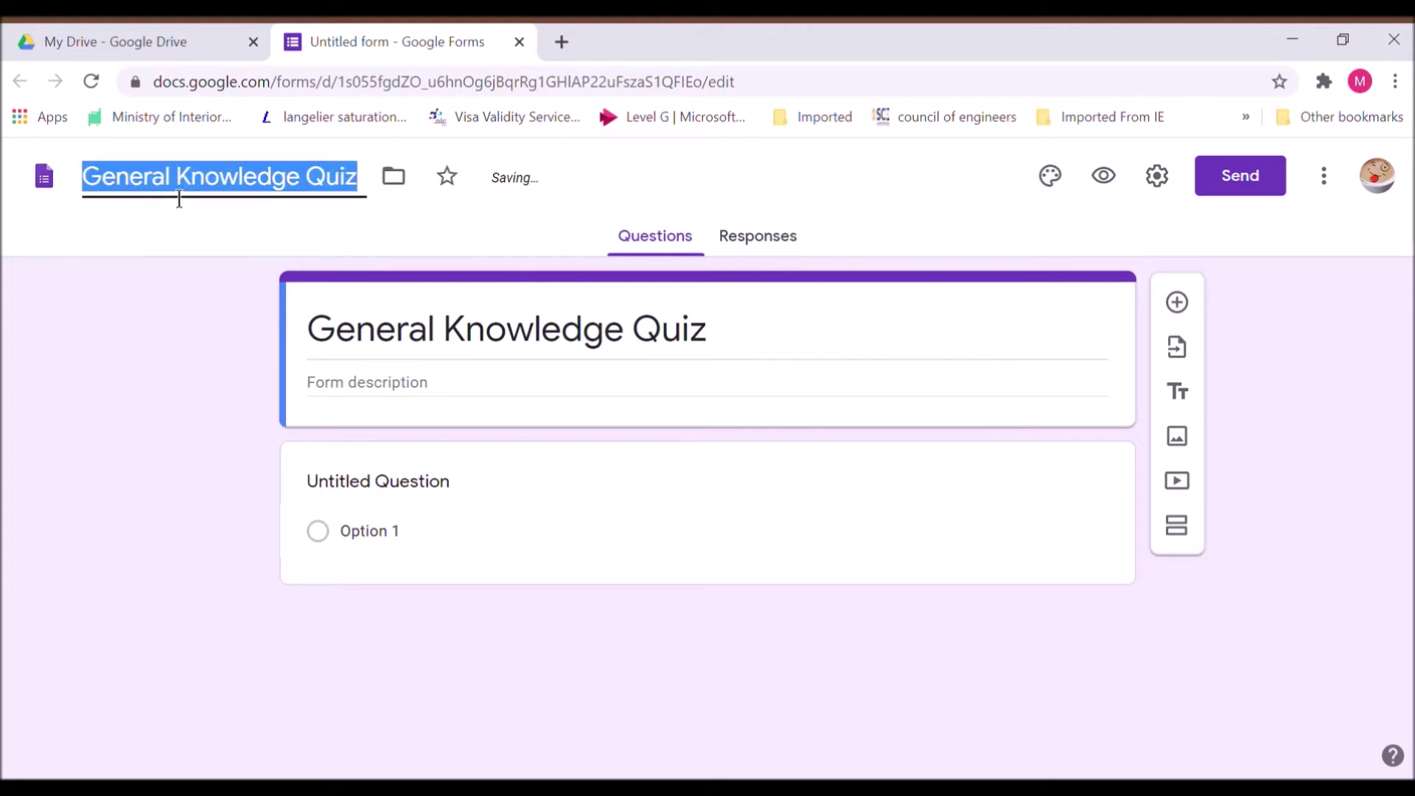
left_click(783, 364)
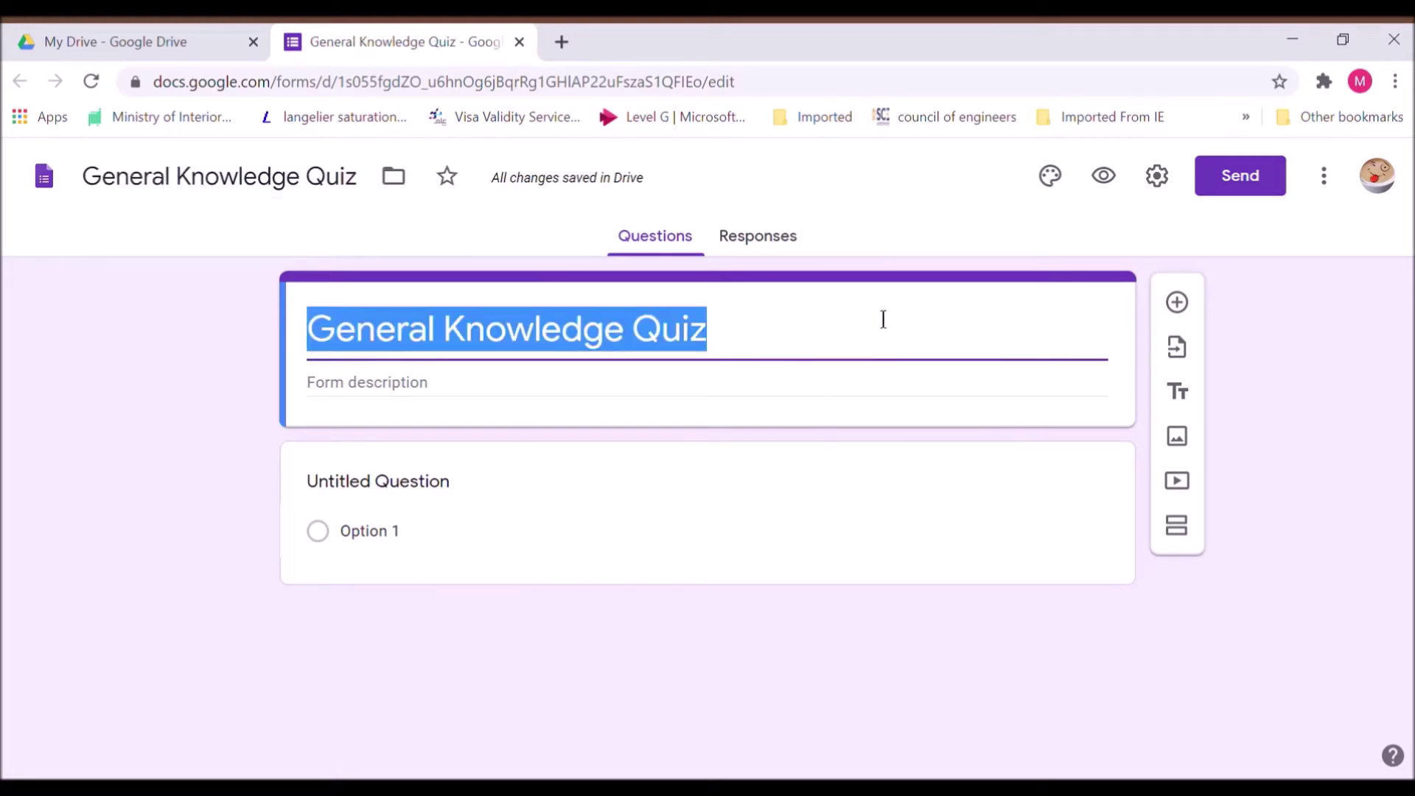
left_click(1169, 187)
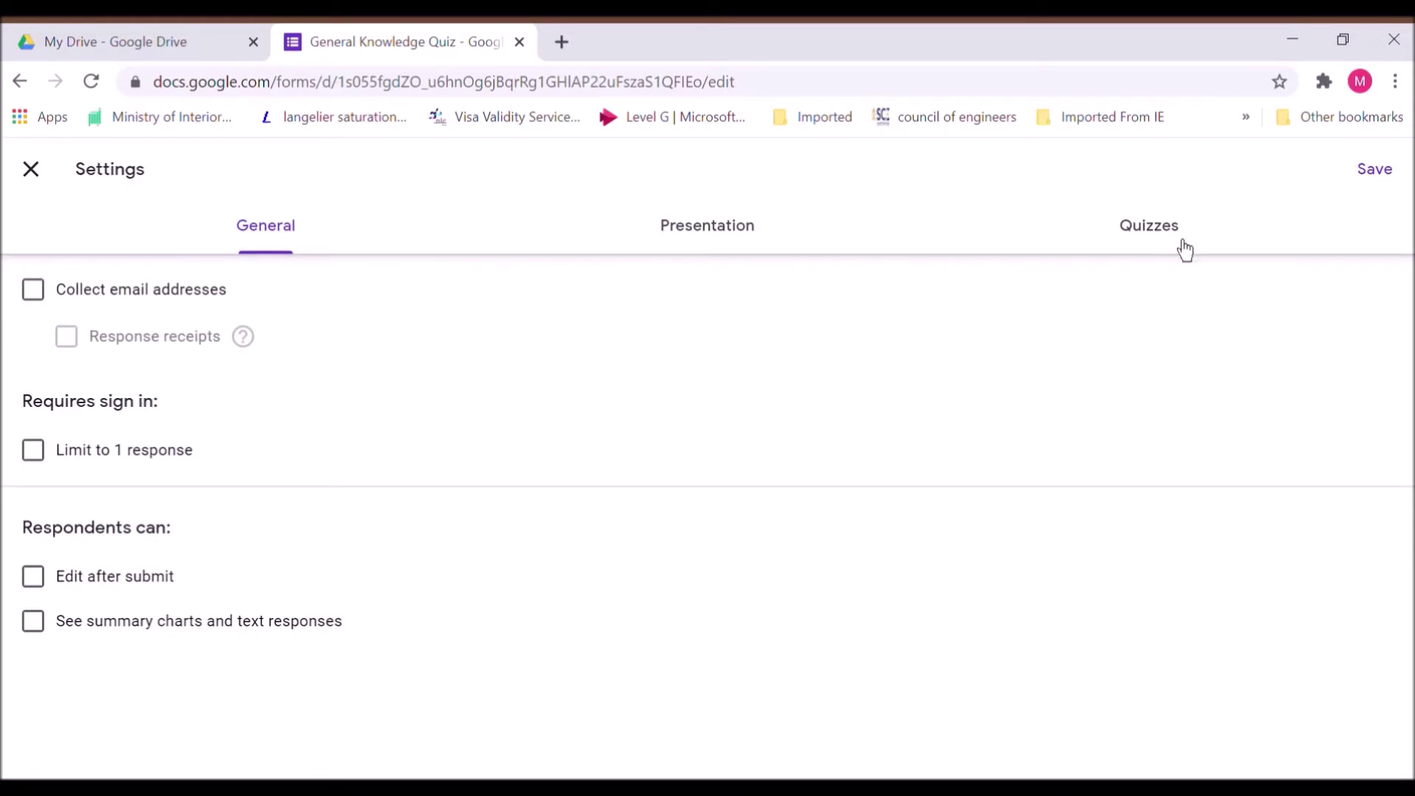
Make the form a quiz with correct answers hidden from respondents, and save the settings
left_click(1183, 246)
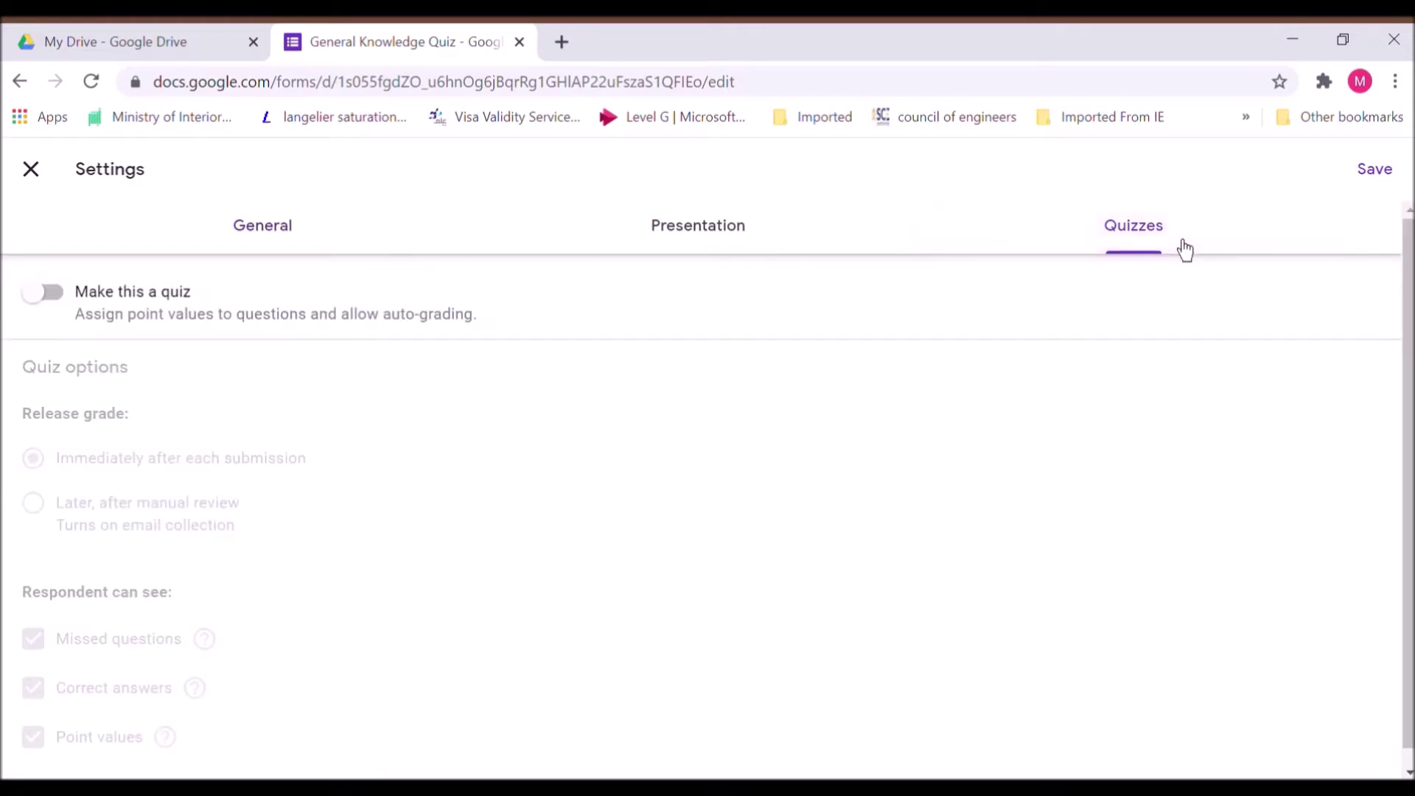
left_click(53, 308)
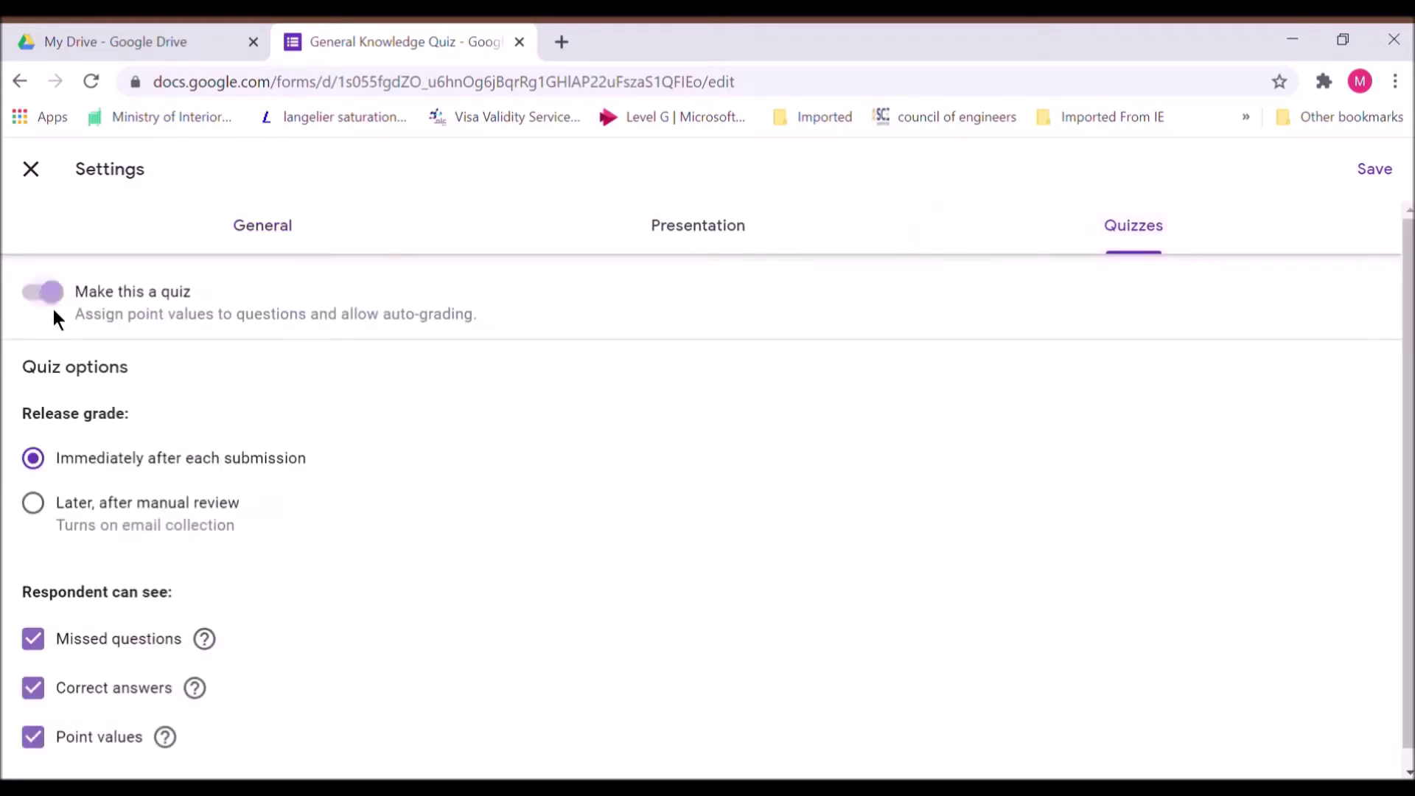
left_click(46, 706)
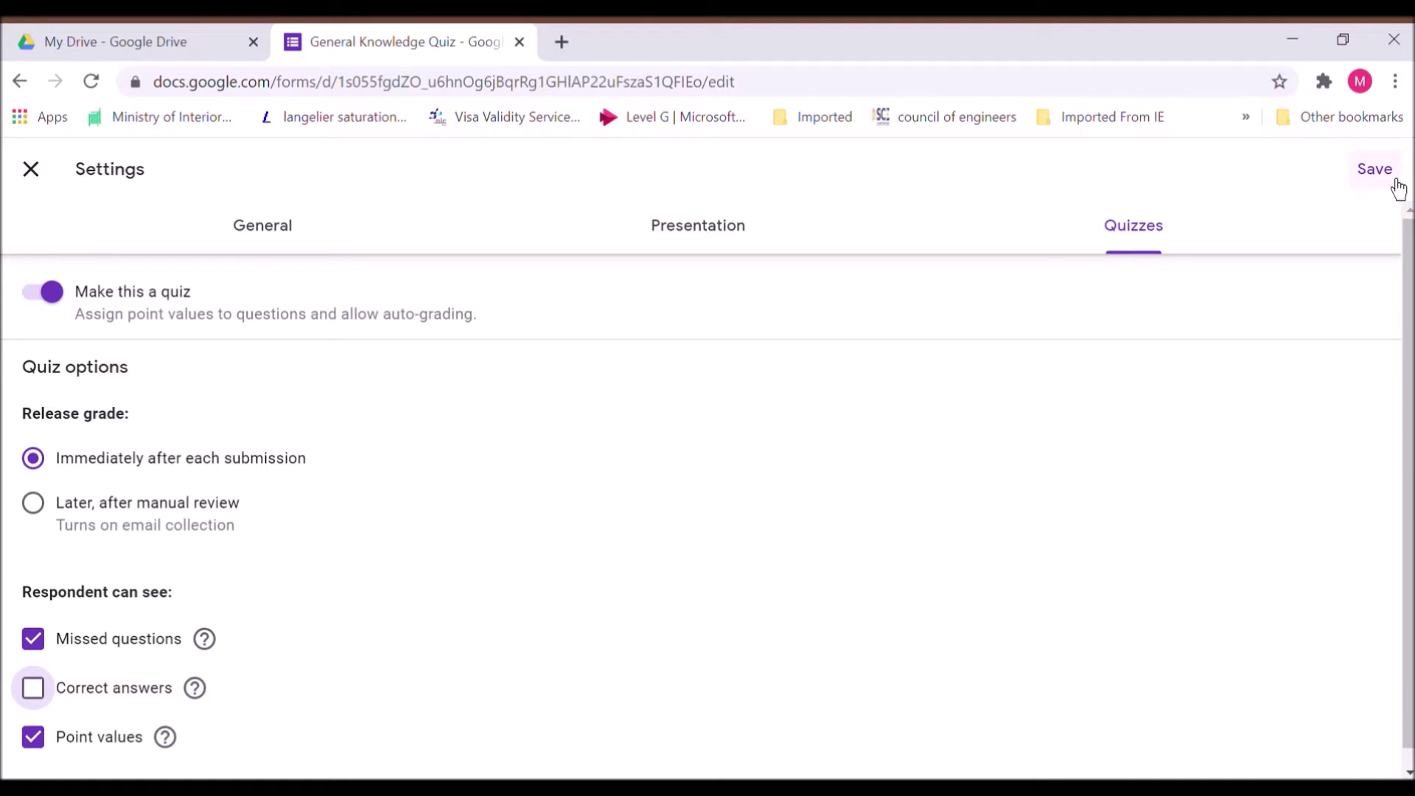
left_click(1375, 170)
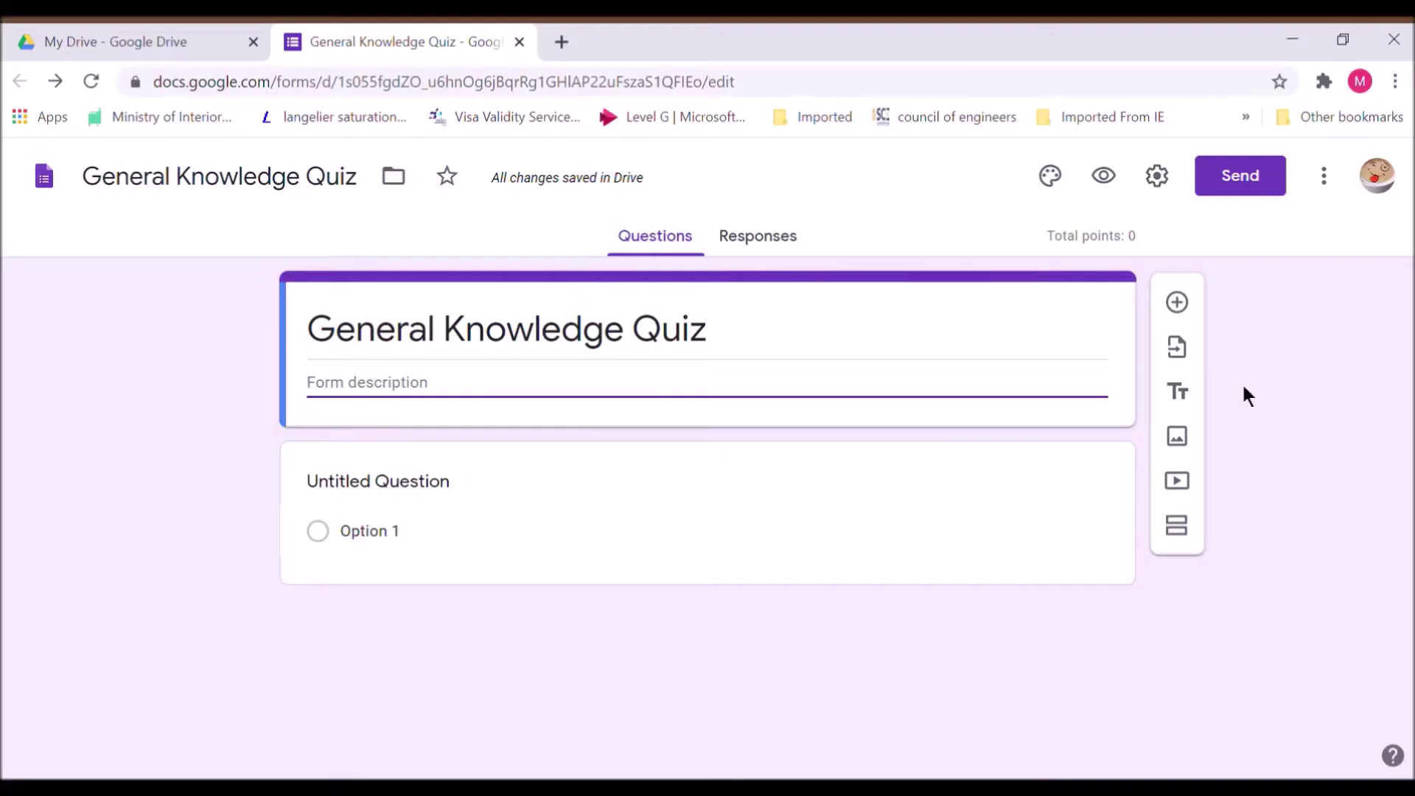
Pick the Student Details form as the source for importing questions
left_click(1179, 363)
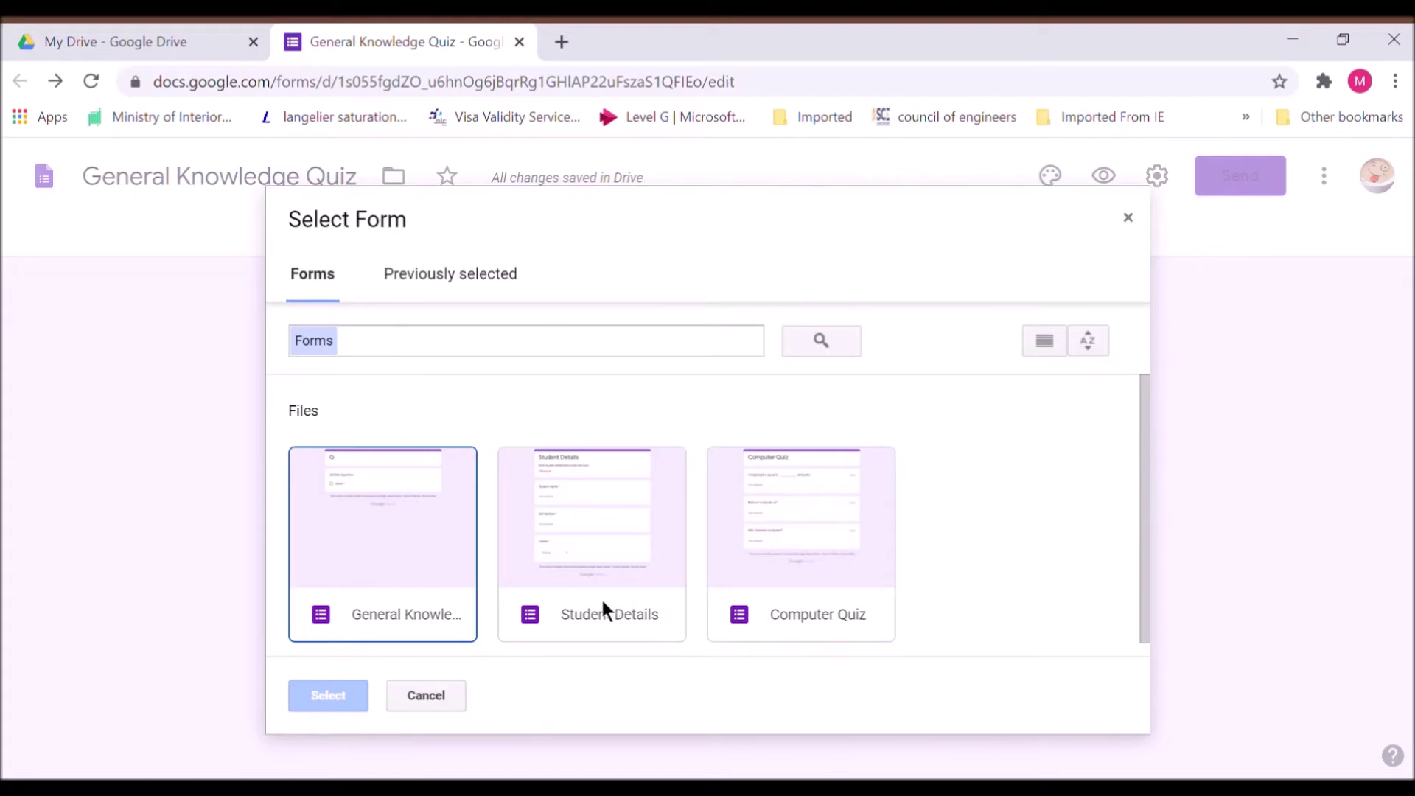
left_click(603, 610)
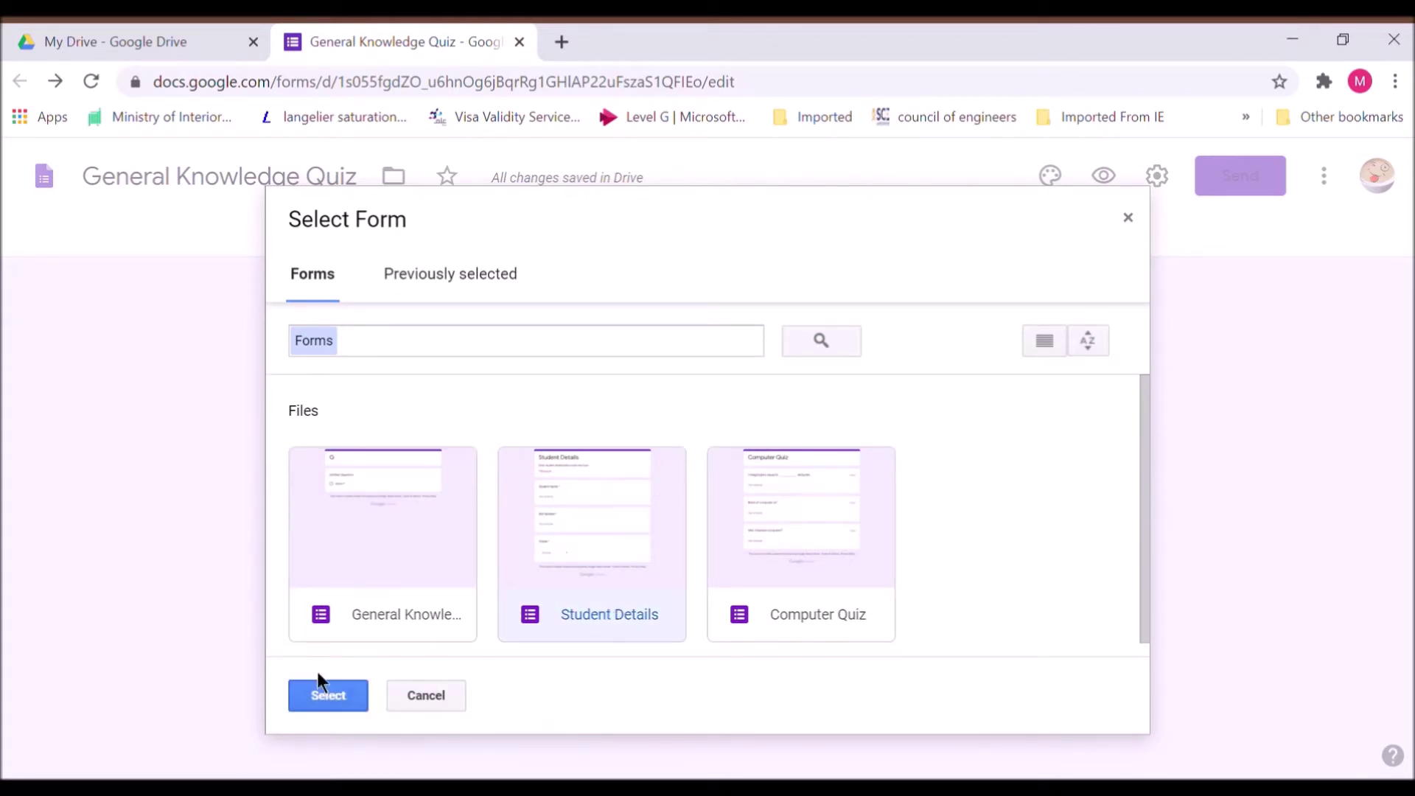
left_click(316, 696)
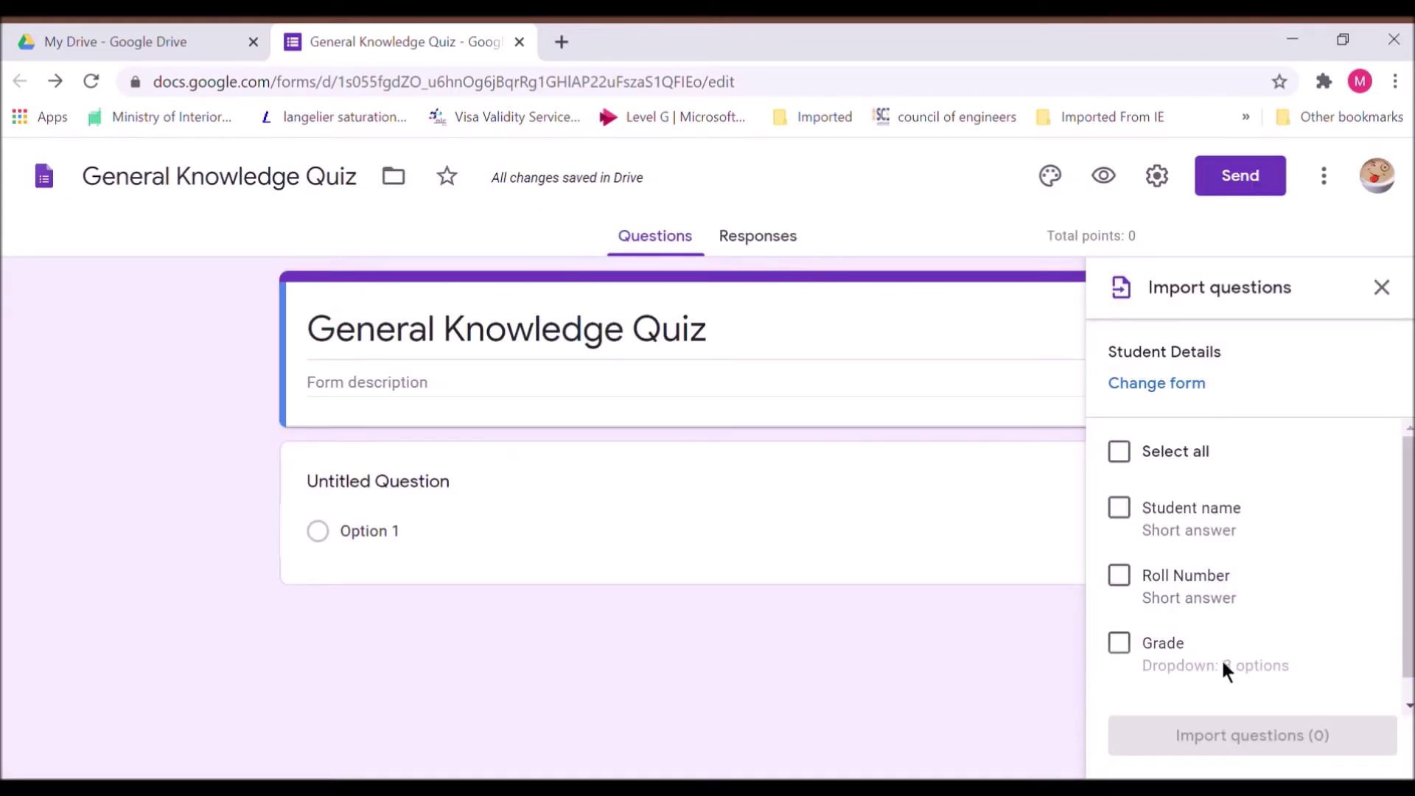
Import all three Student Details questions: Student name, Roll Number and Grade
left_click(1125, 466)
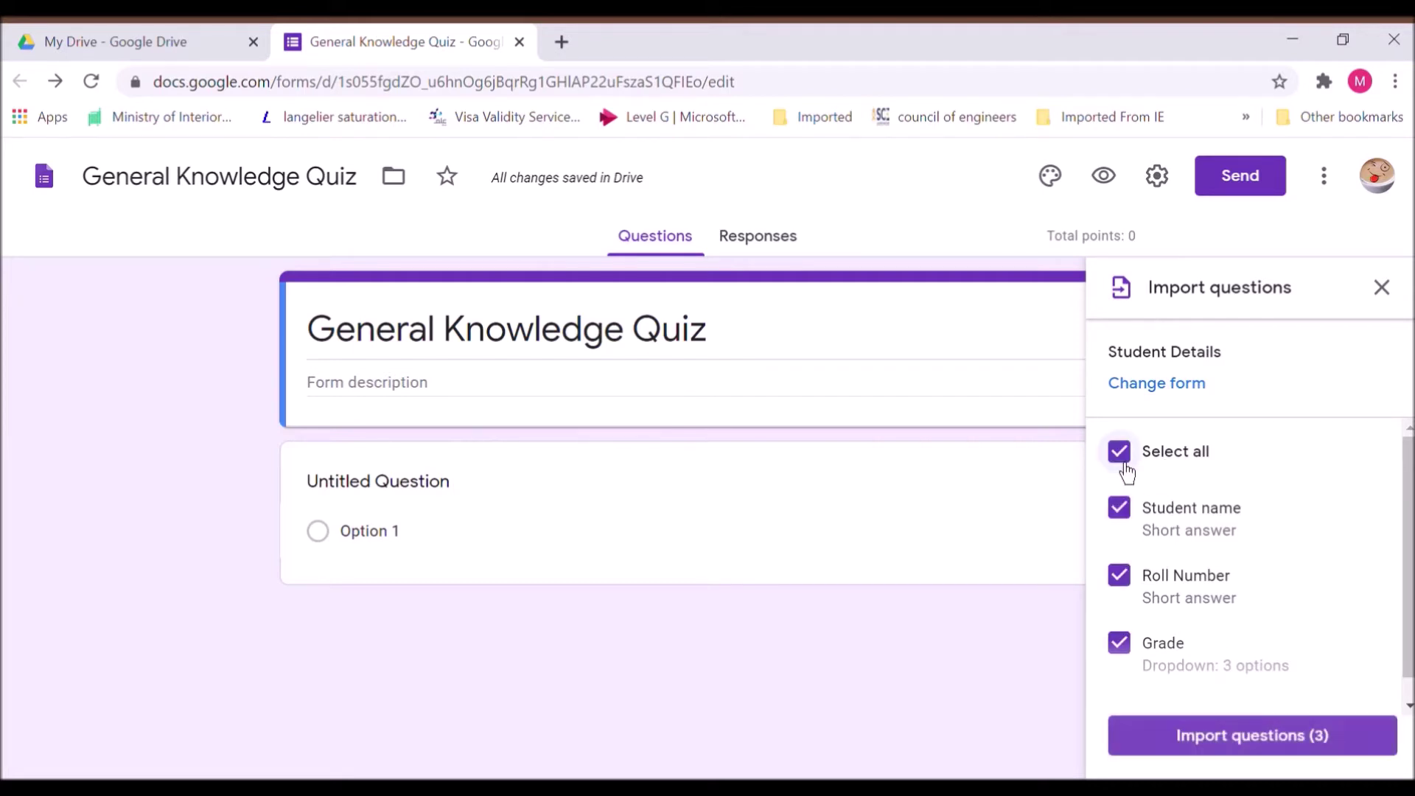
left_click(1263, 755)
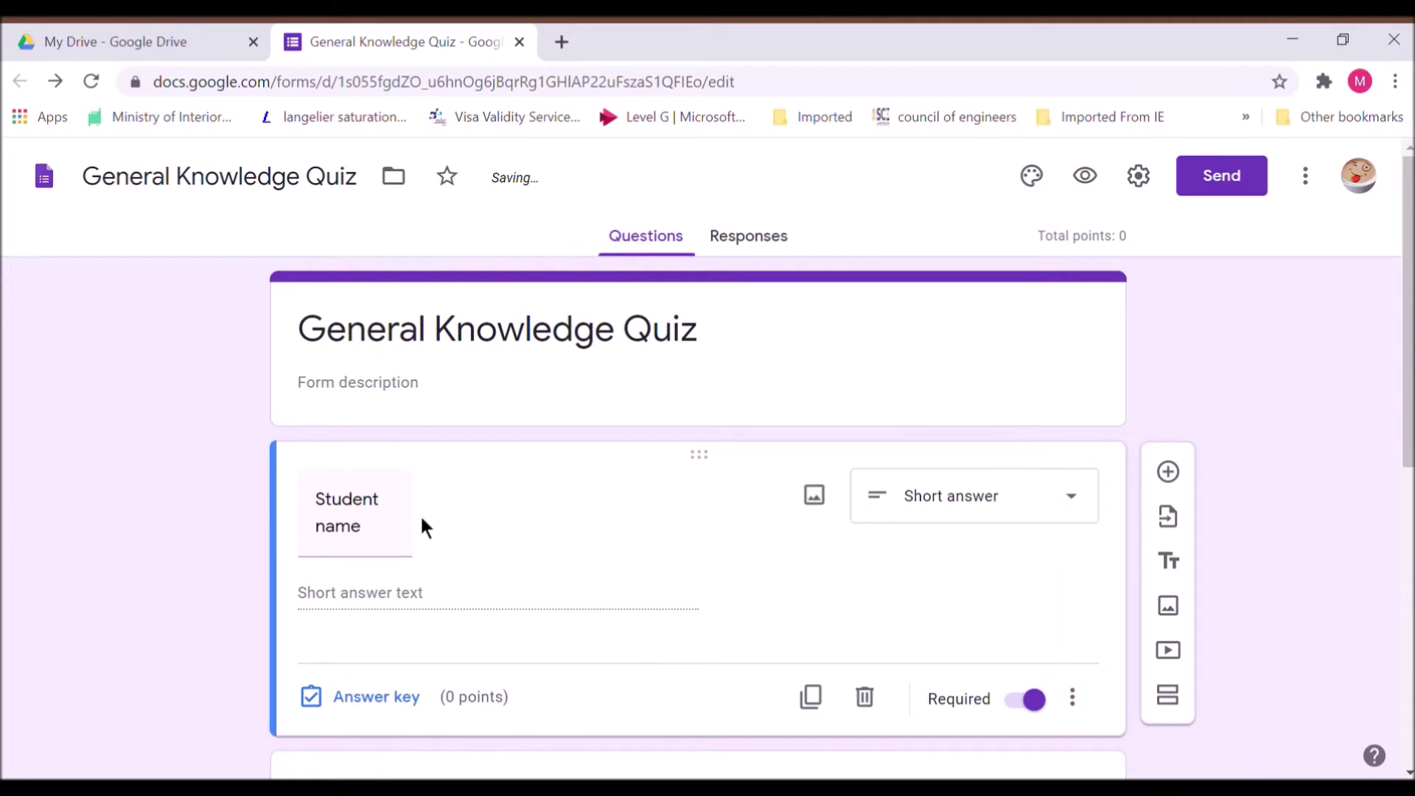
left_click(435, 530)
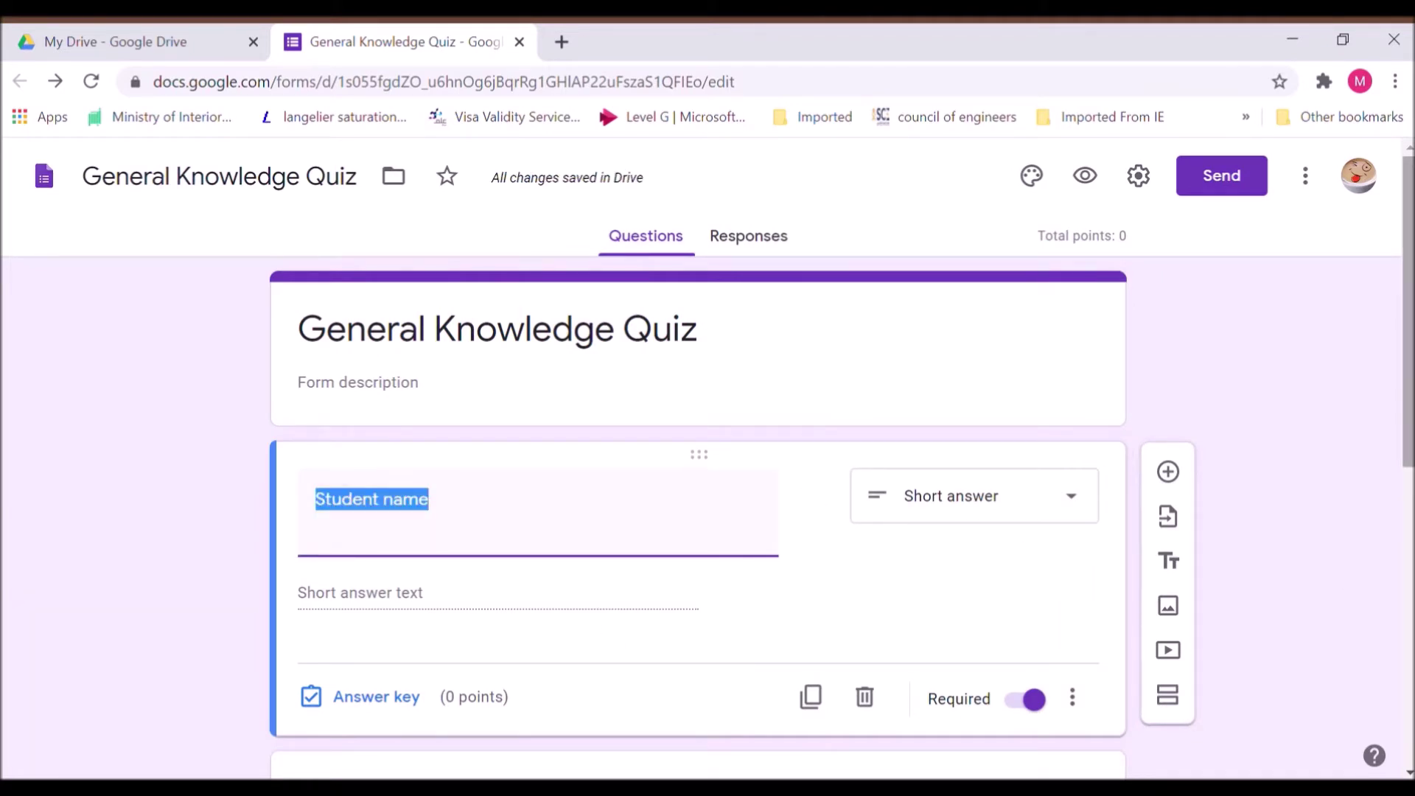
scroll(1341, 573, "down", 2)
scroll(697, 454, "down", 6)
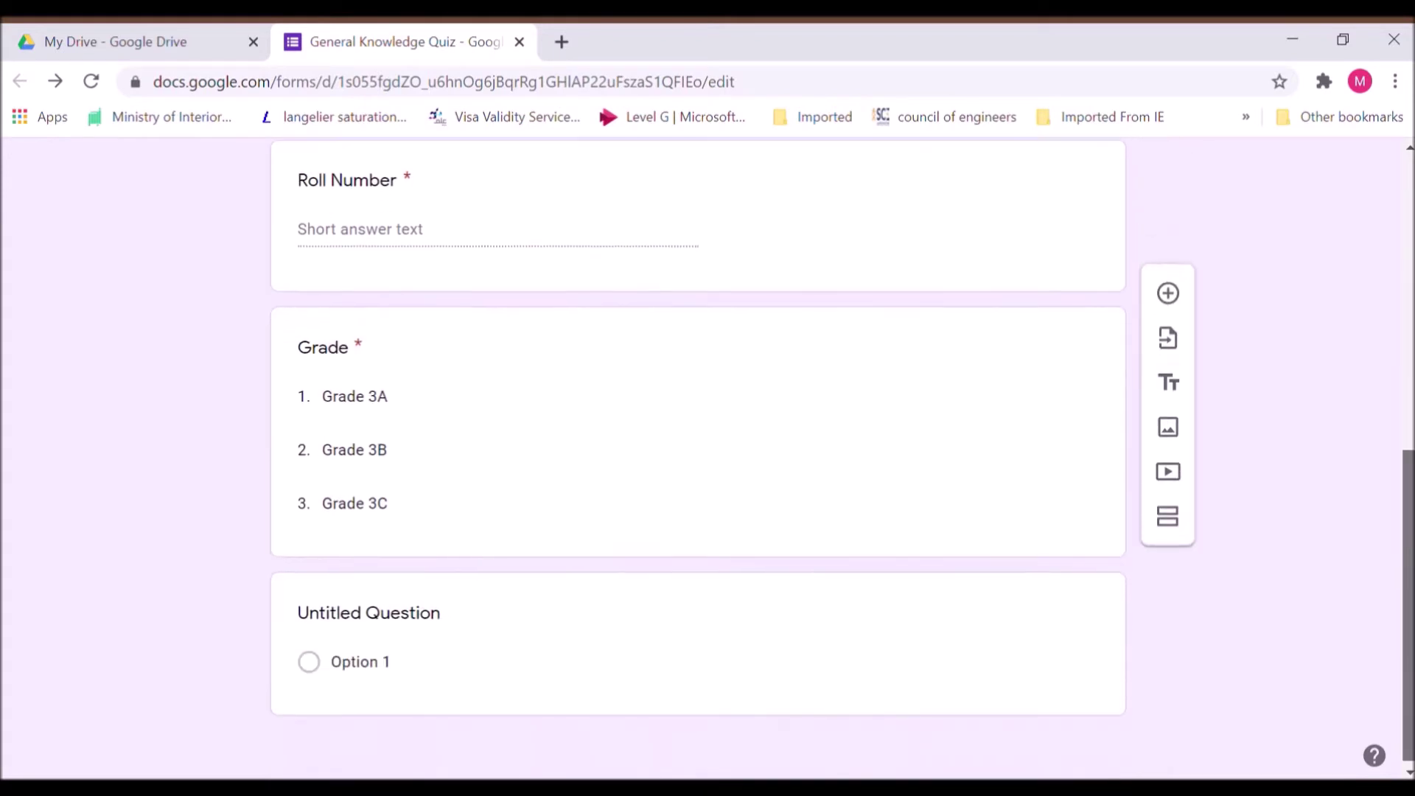
scroll(1191, 332, "up", 3)
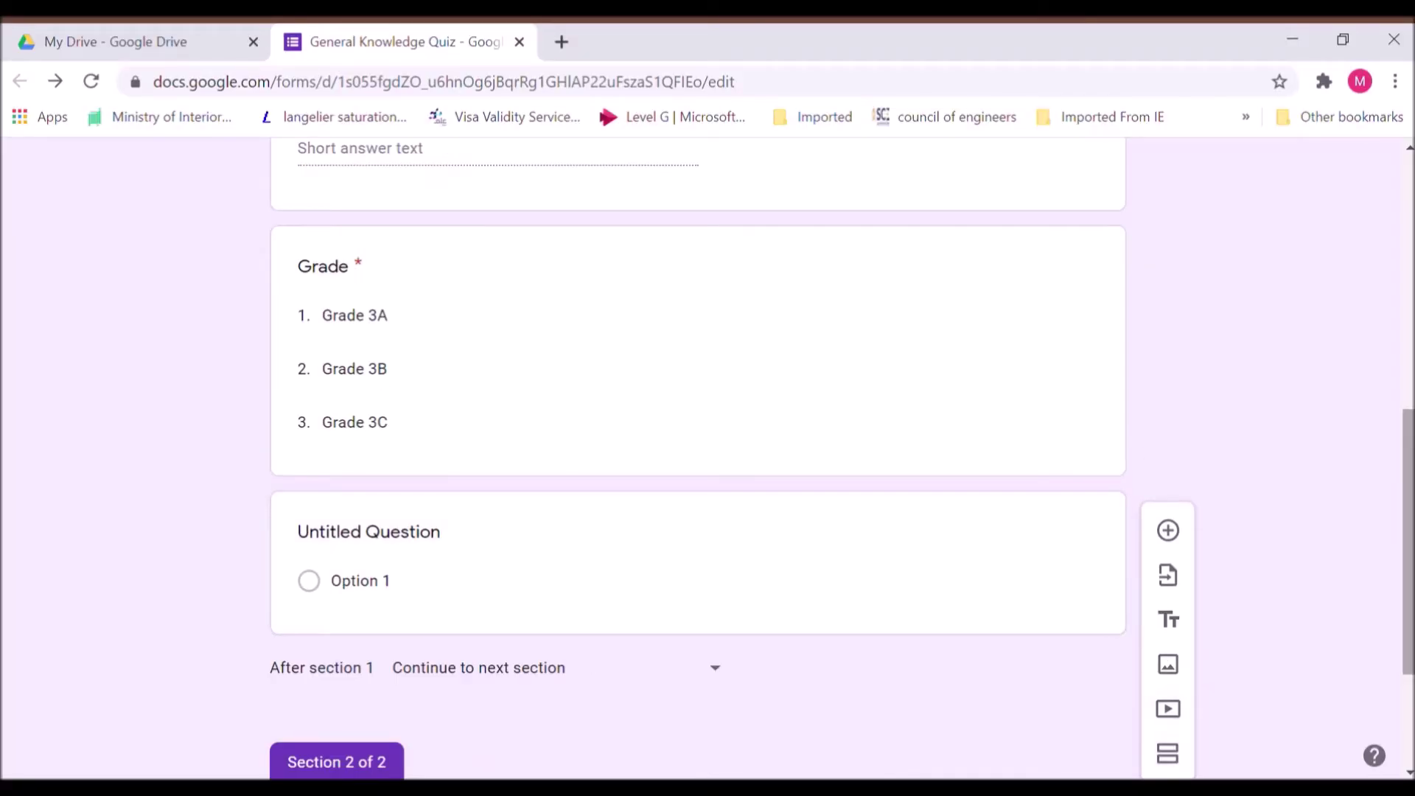
scroll(1411, 619, "down", 3)
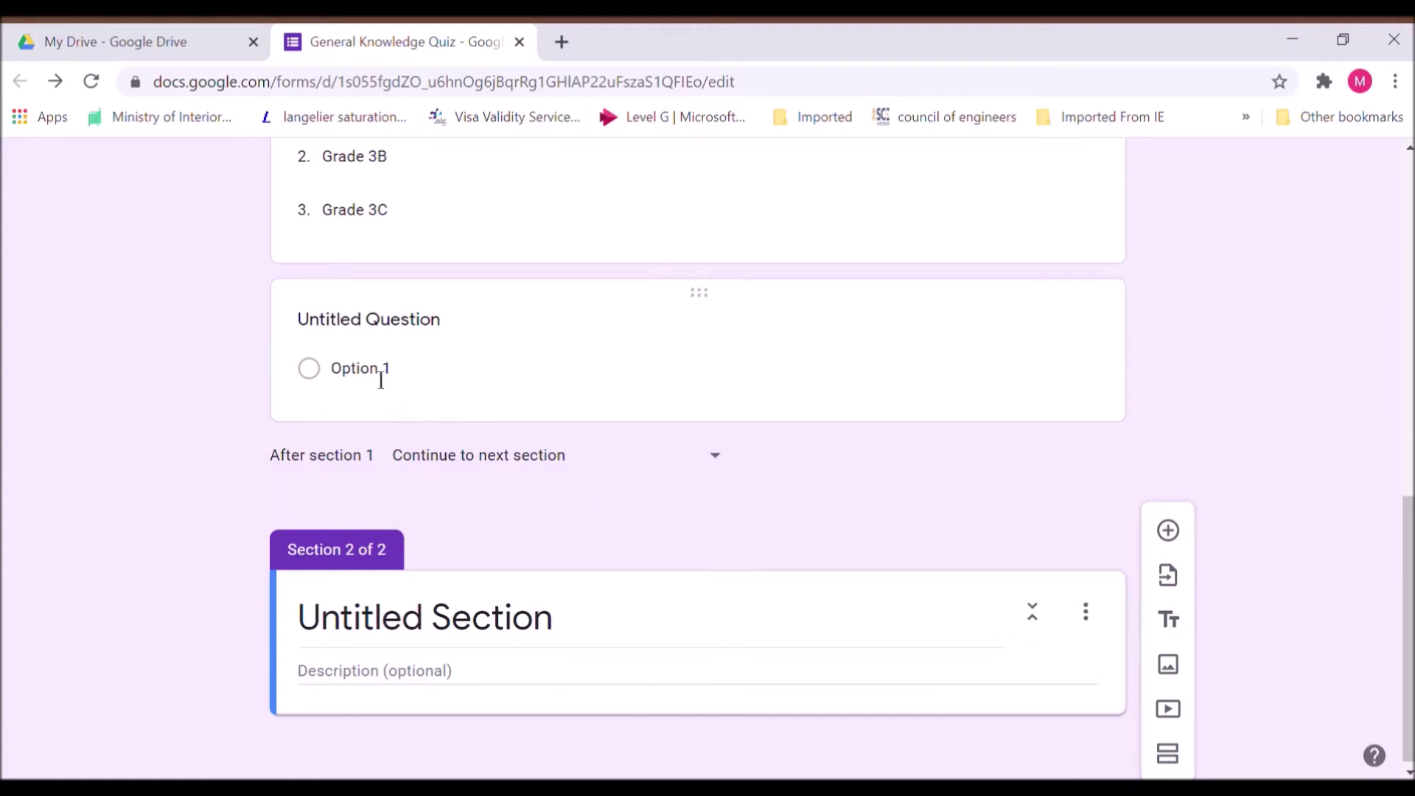
Delete the empty Untitled Question and name the second section 'GK question'
left_click(723, 392)
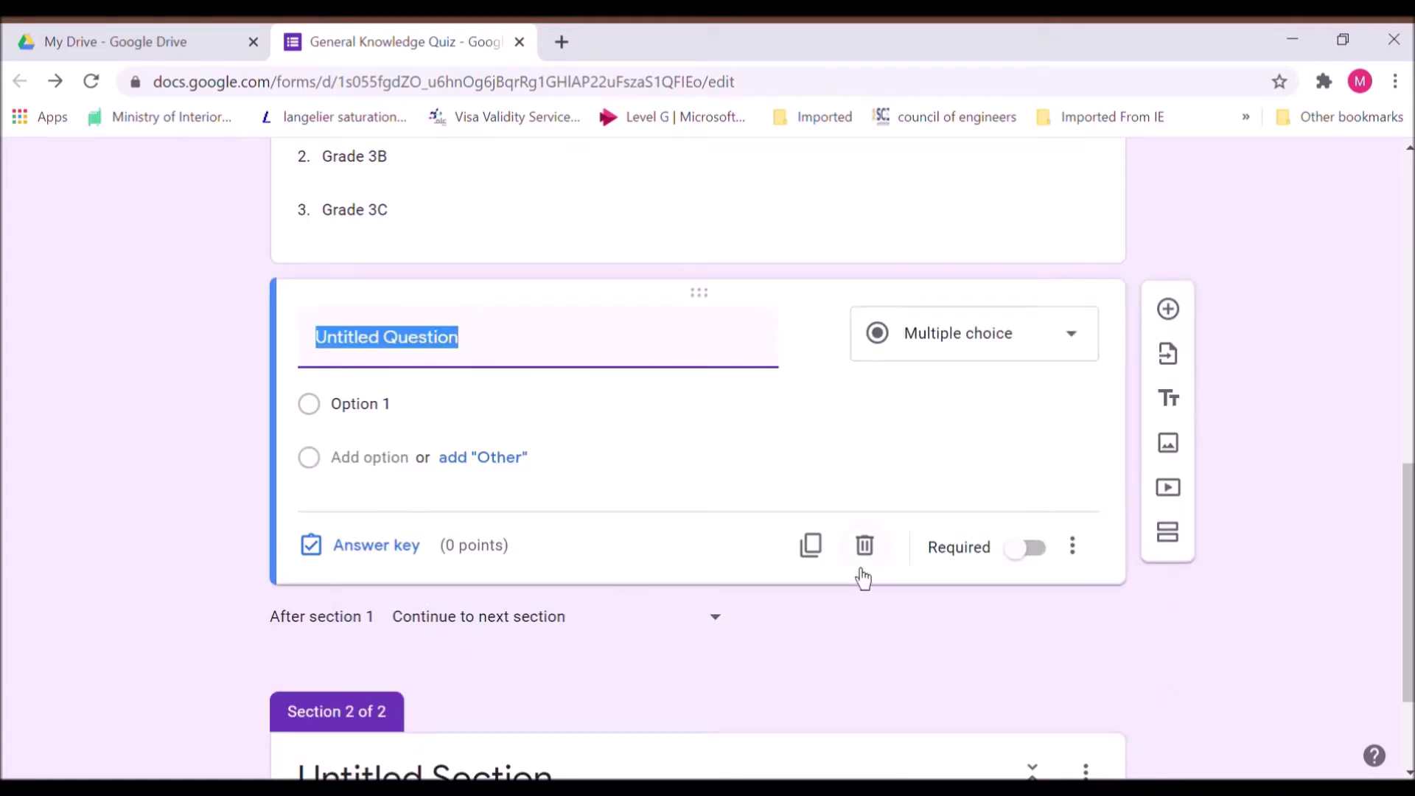
left_click(889, 572)
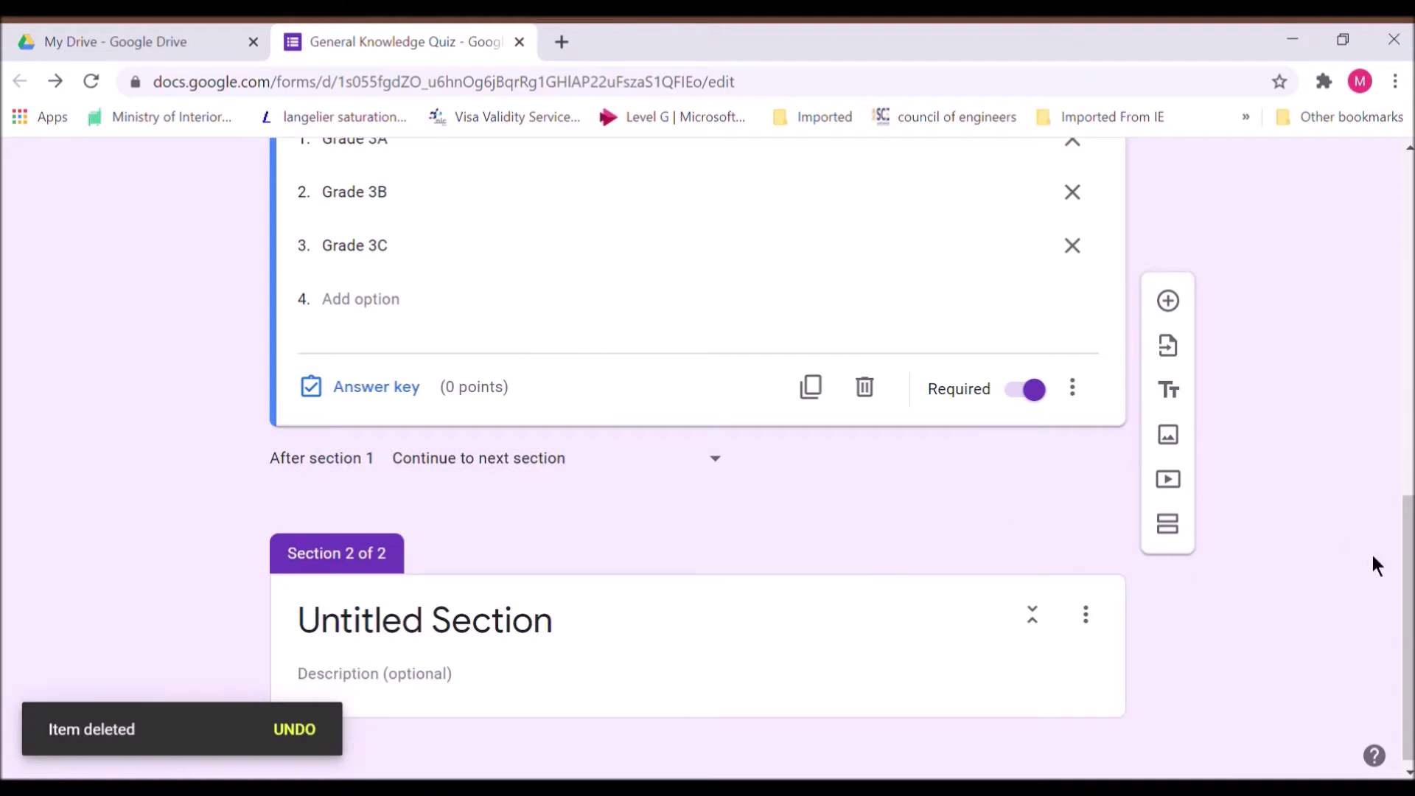
left_click(486, 634)
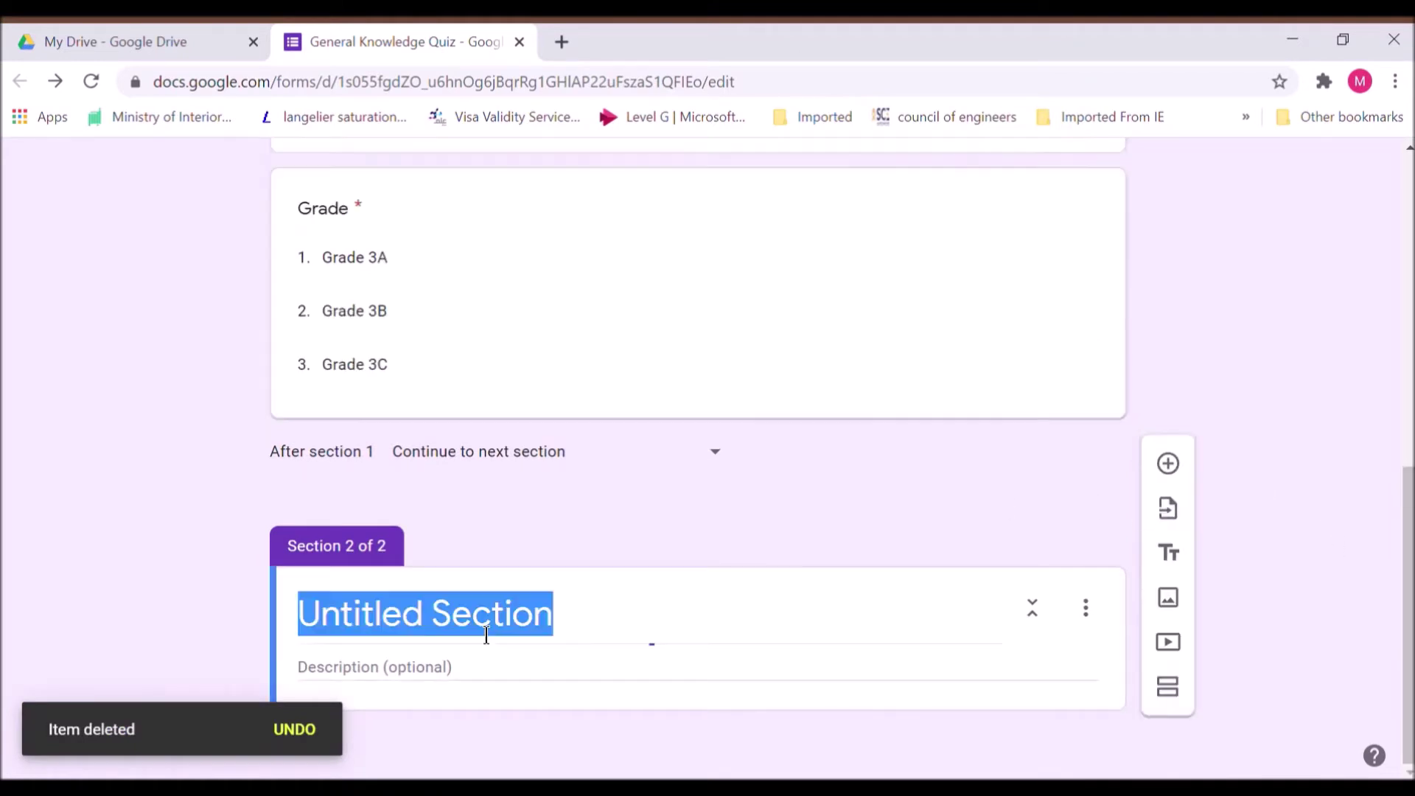
type("GK ")
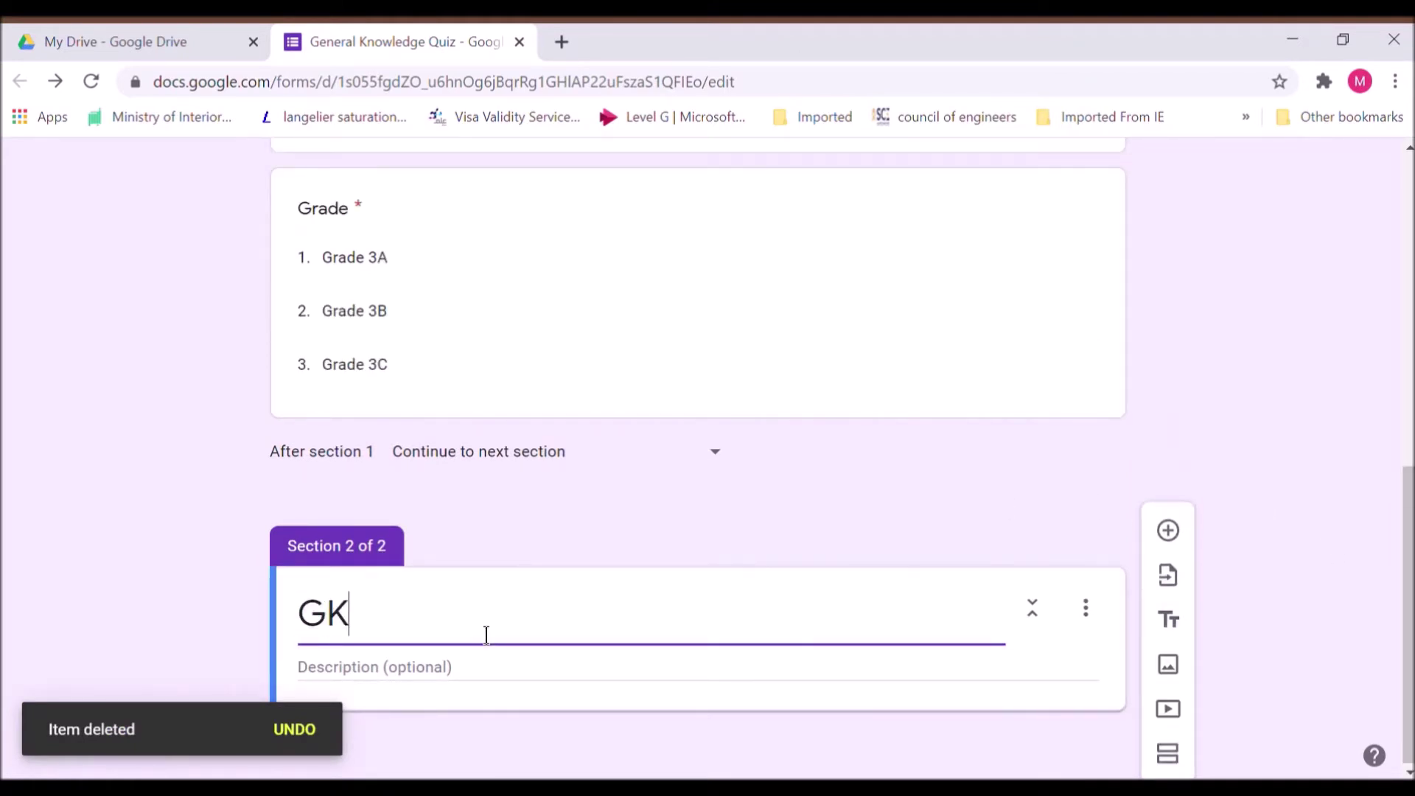
type("ques")
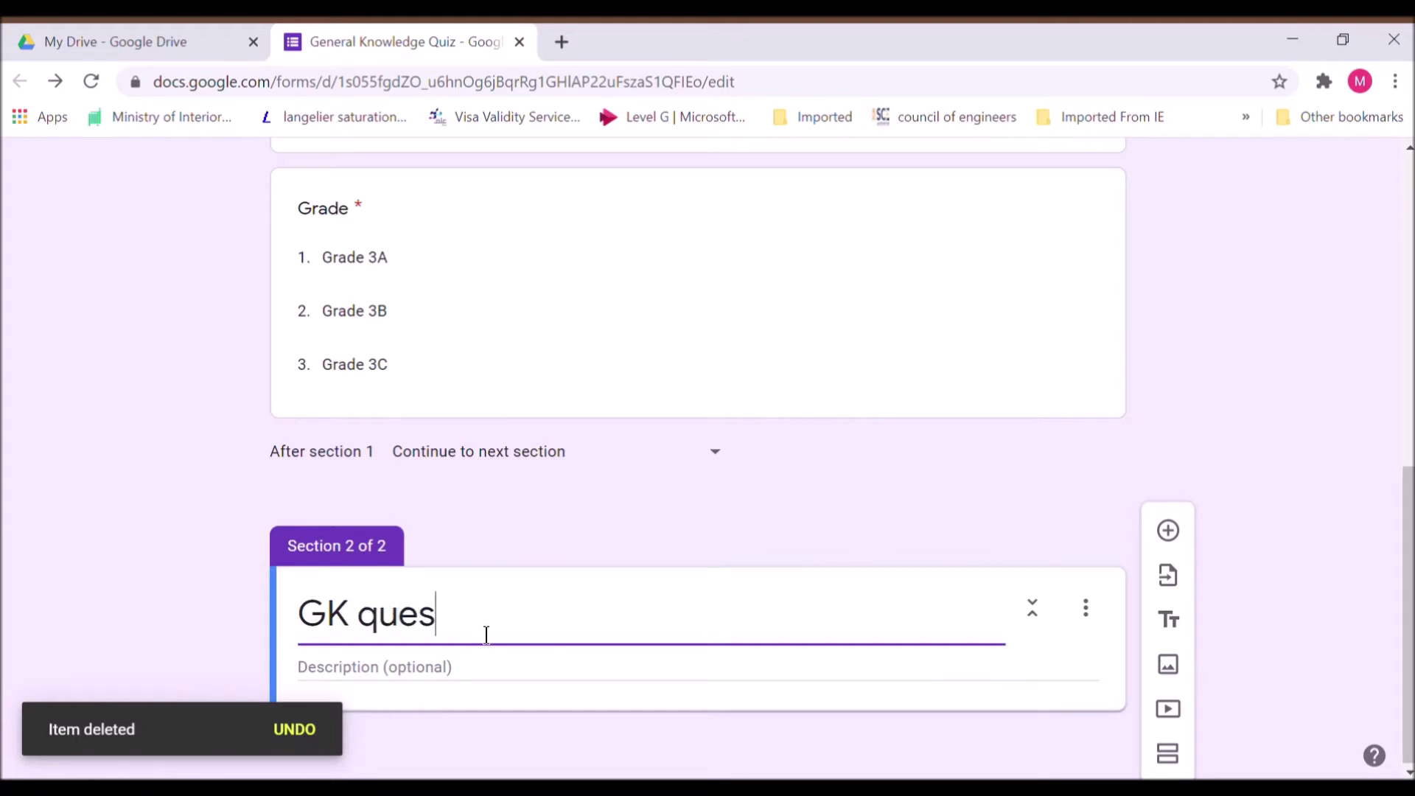
type("tion")
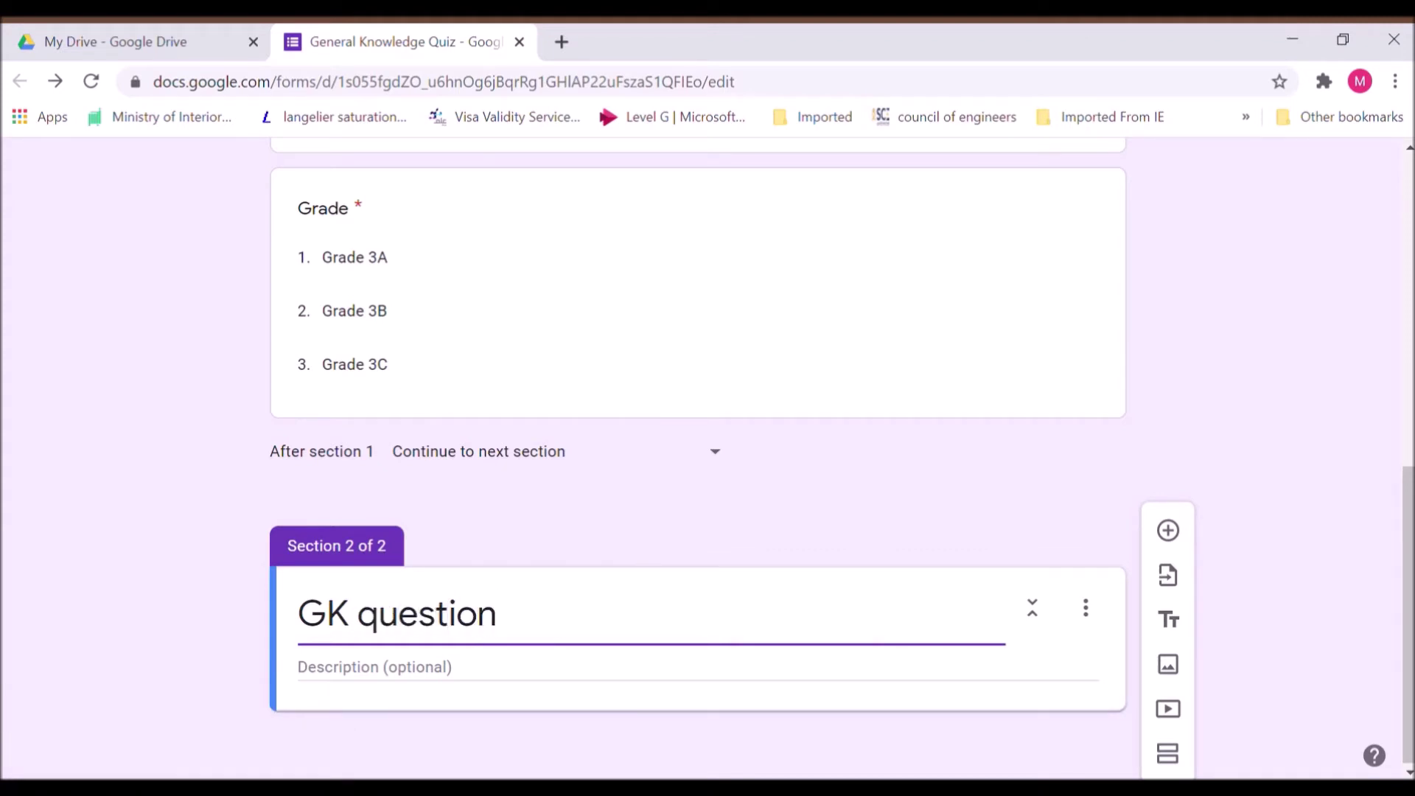
left_click(1409, 772)
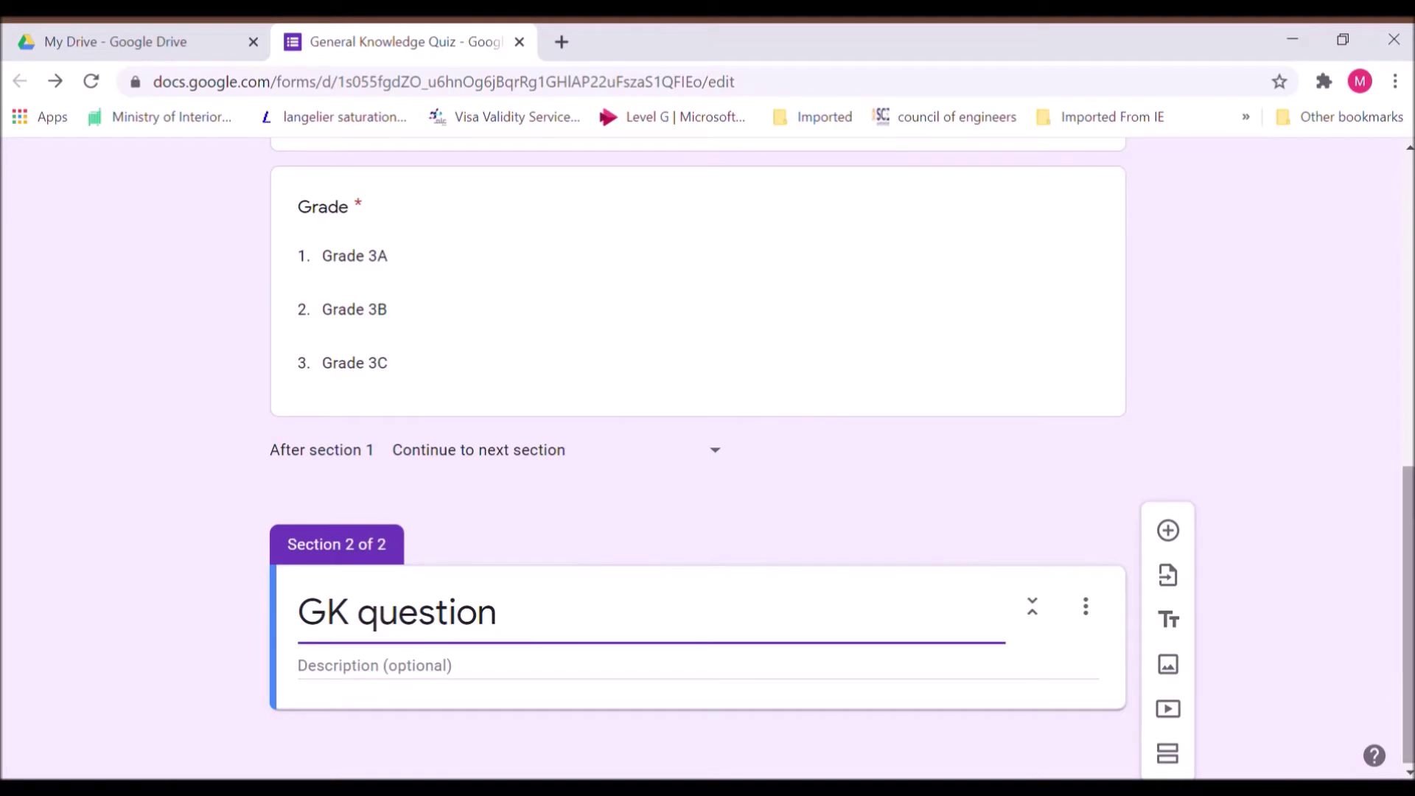
left_click_drag(1408, 751, 1409, 755)
left_click(1244, 322)
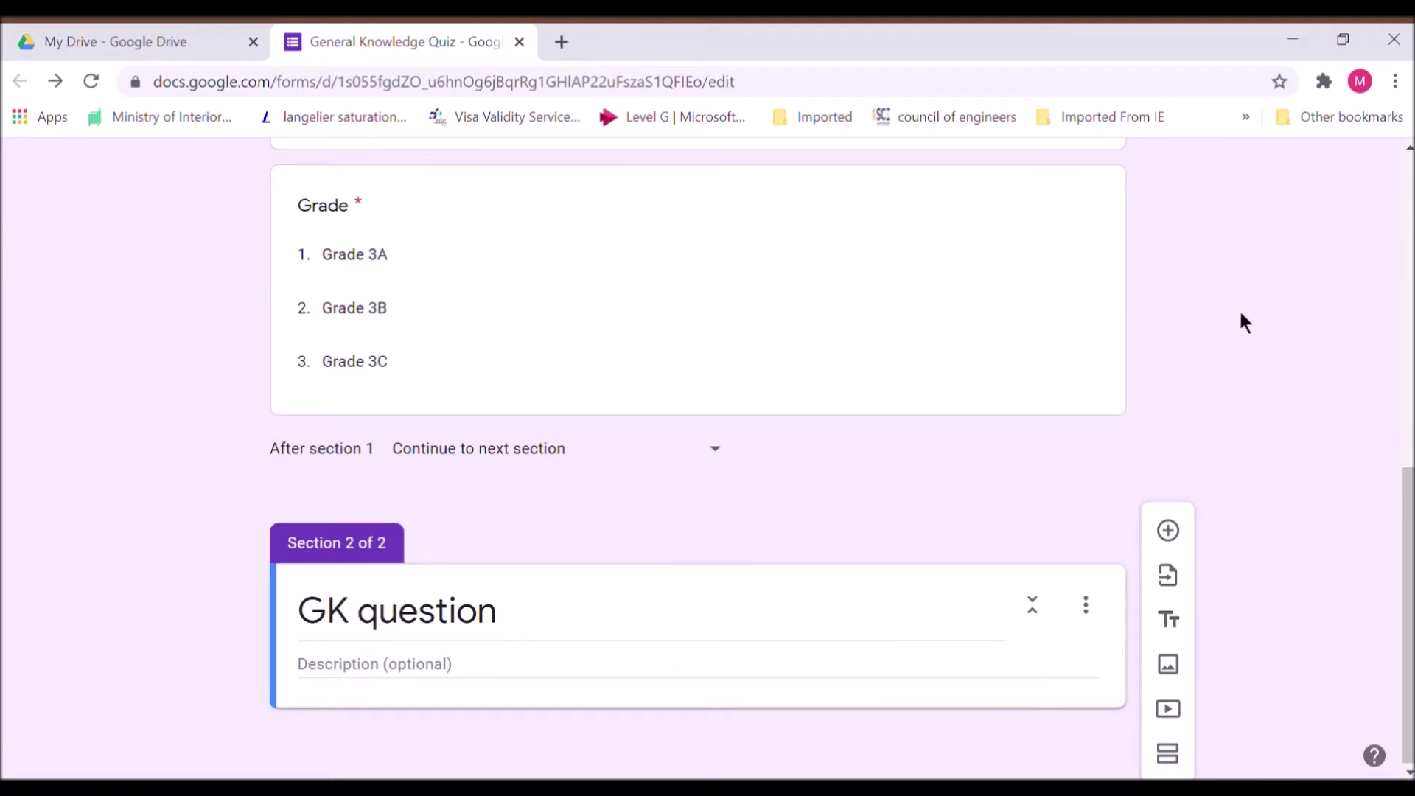
mouse_move(1400, 538)
left_mouse_down()
mouse_move(1386, 279)
mouse_move(1410, 400)
mouse_move(1410, 531)
left_mouse_up()
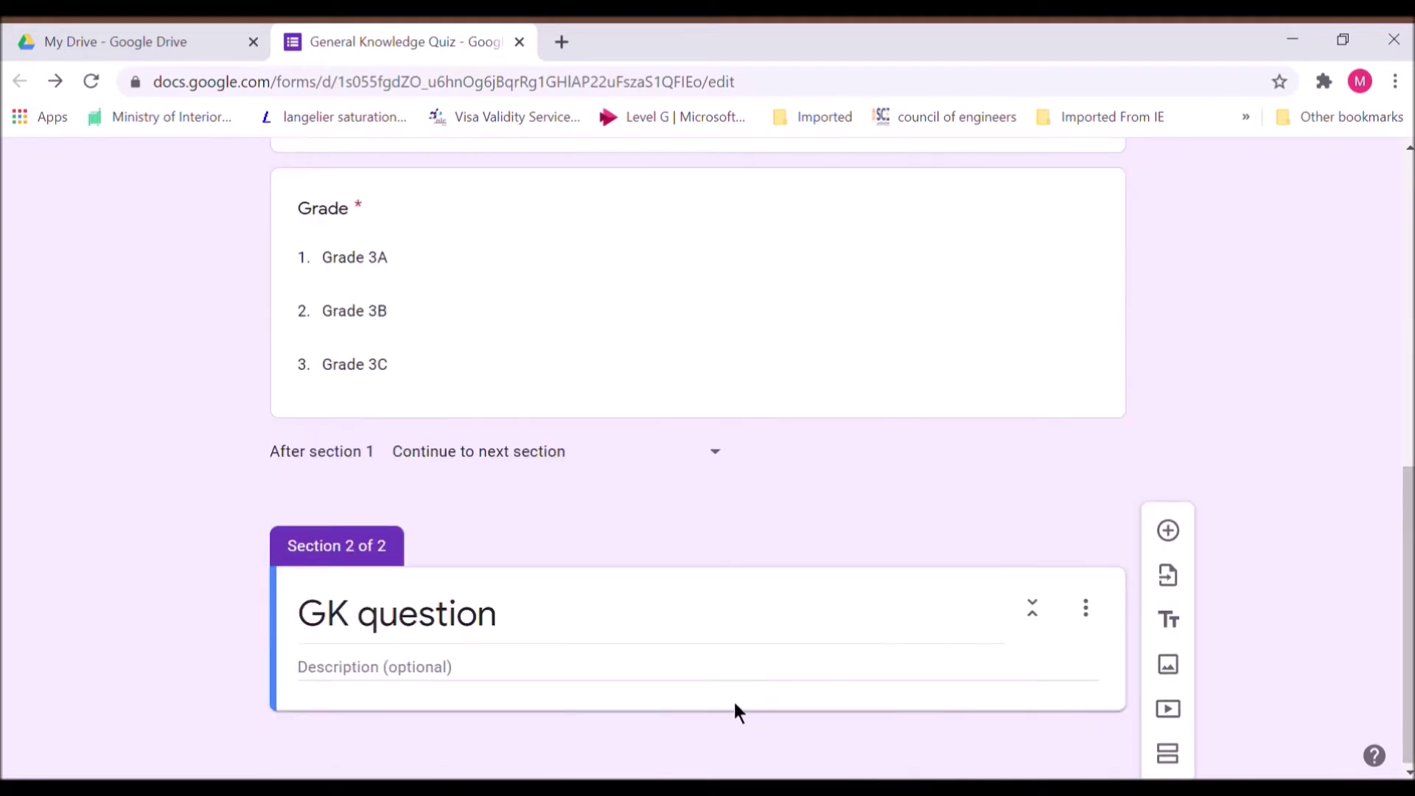
Add a multiple choice grid question titled 'Match the countries with its capital'
left_click(1172, 527)
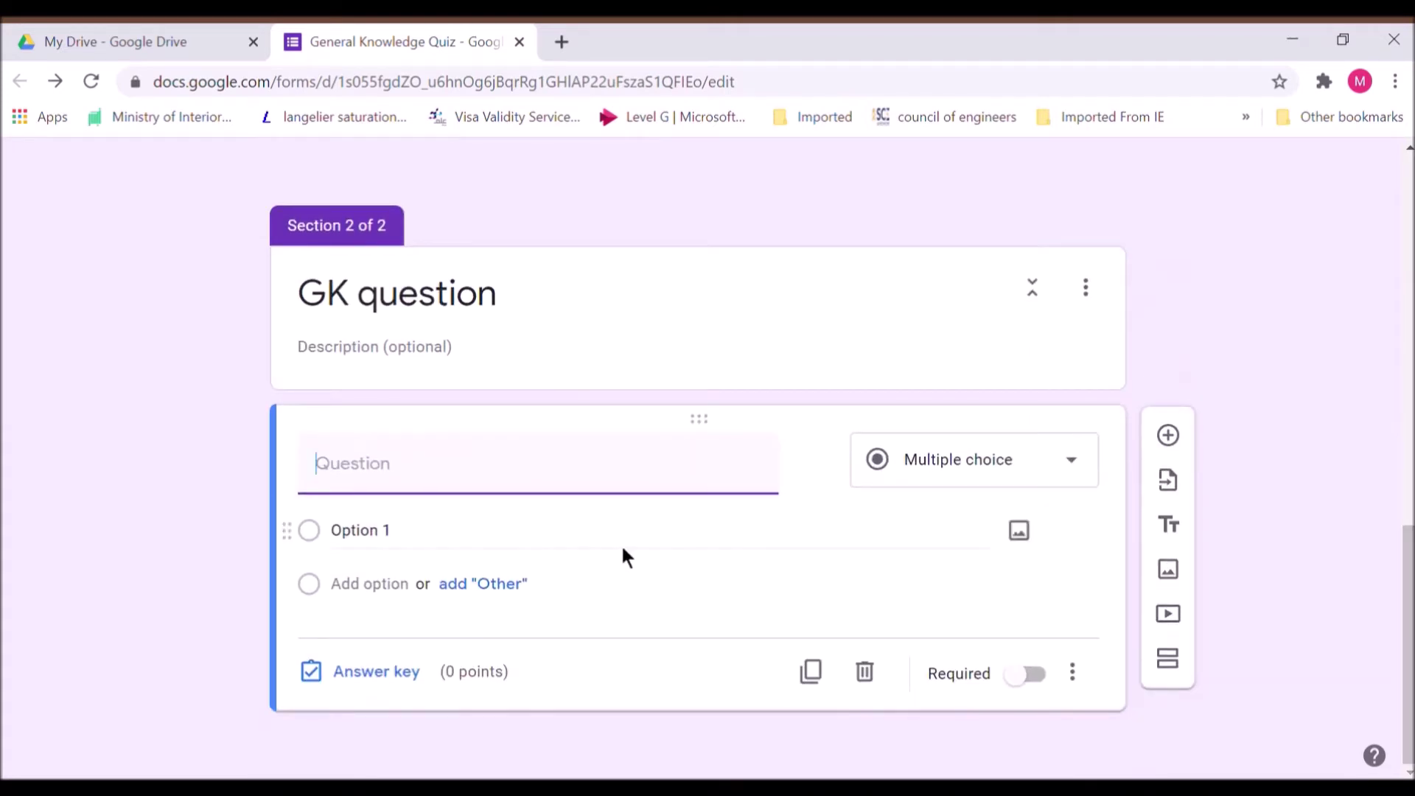
type("MAtch")
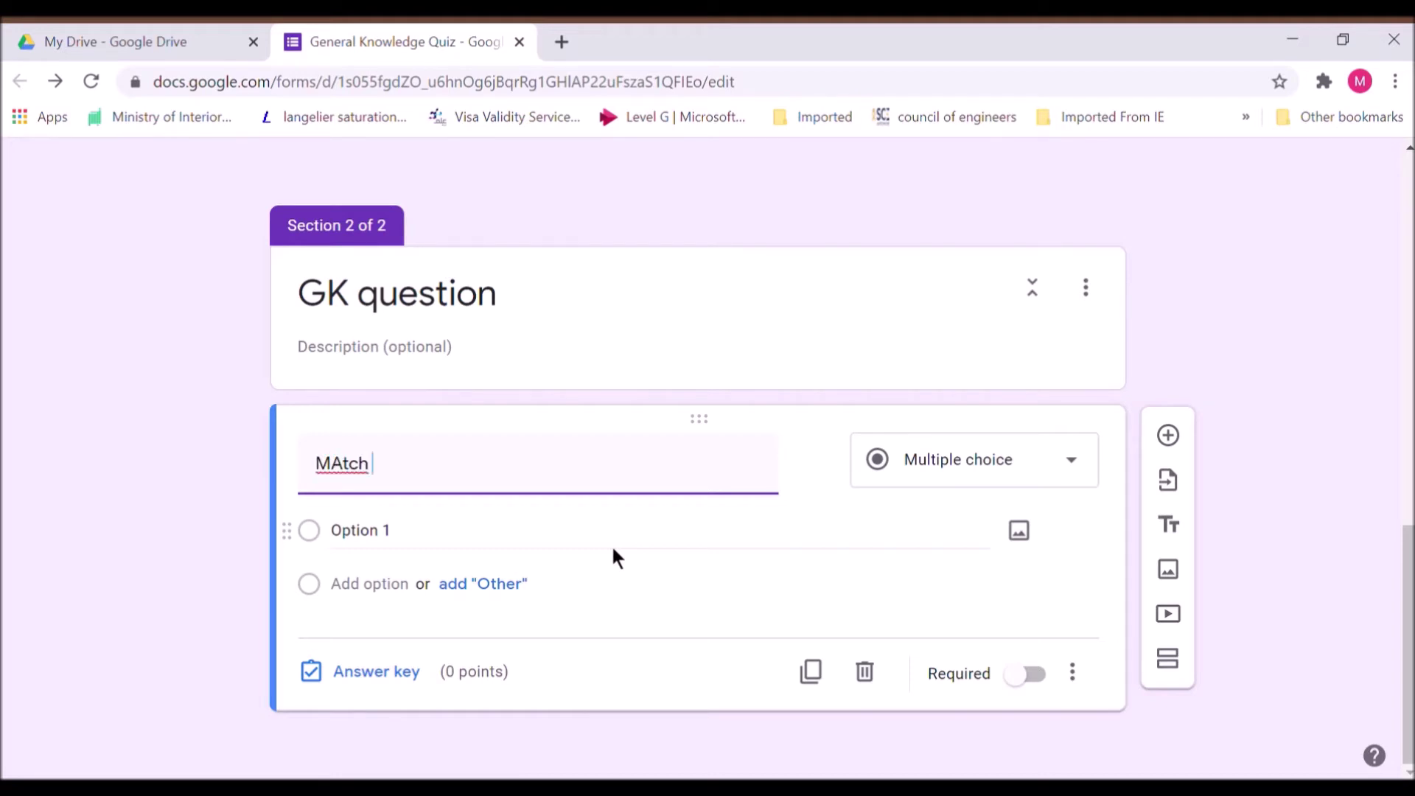
key("BackSpace")
key("BackSpace")
key("BackSpace")
key("BackSpace")
key("BackSpace")
type("atch the cuntries with its capital")
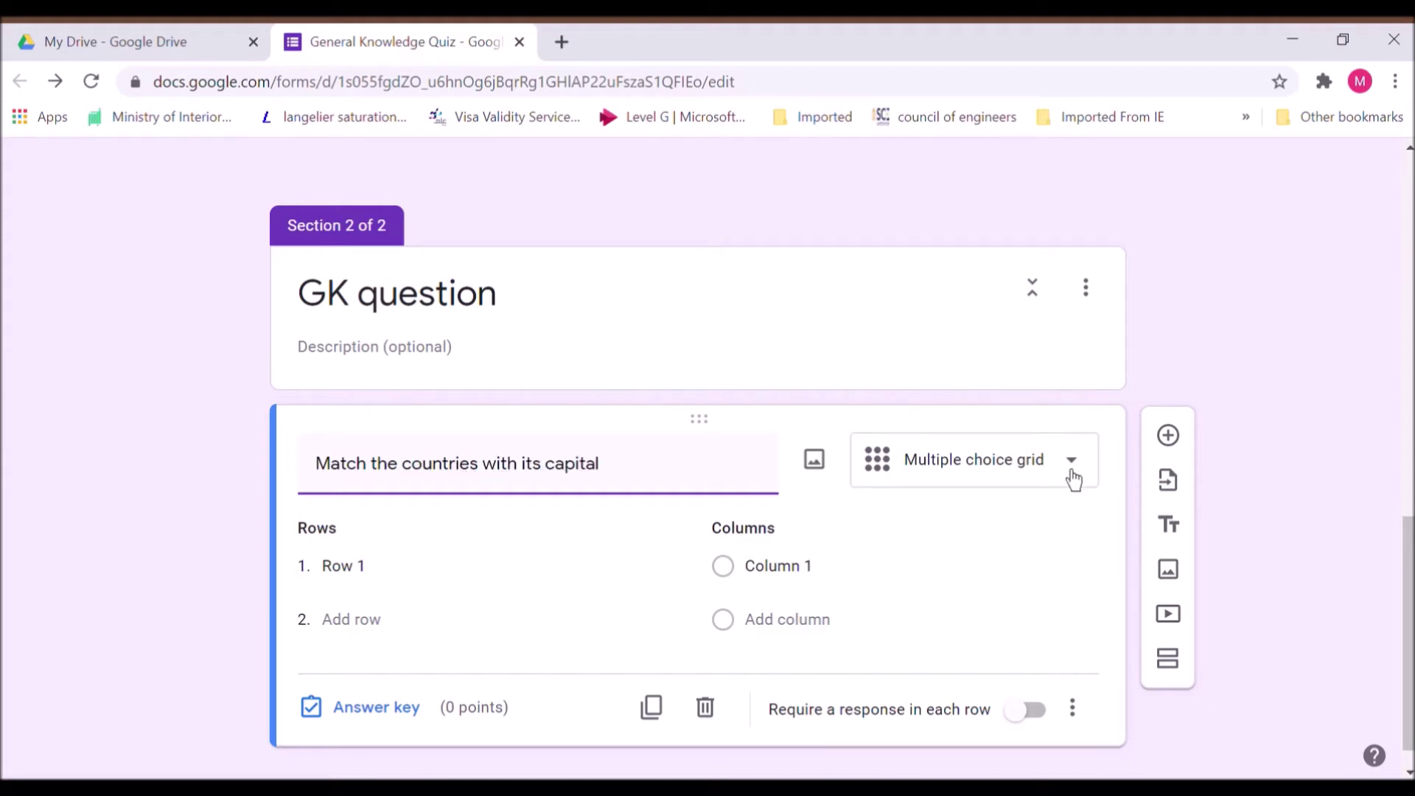
left_click(1071, 460)
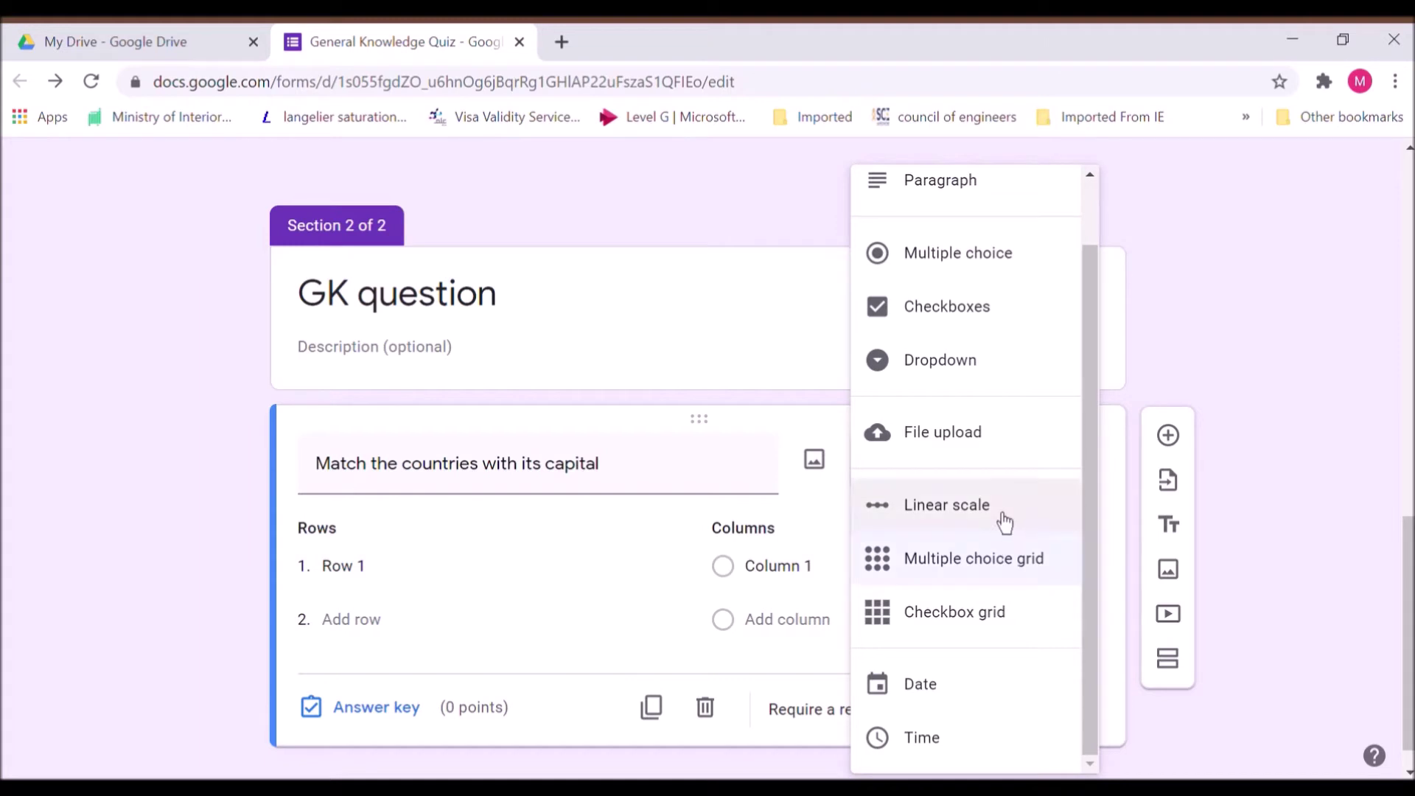
left_click(1002, 582)
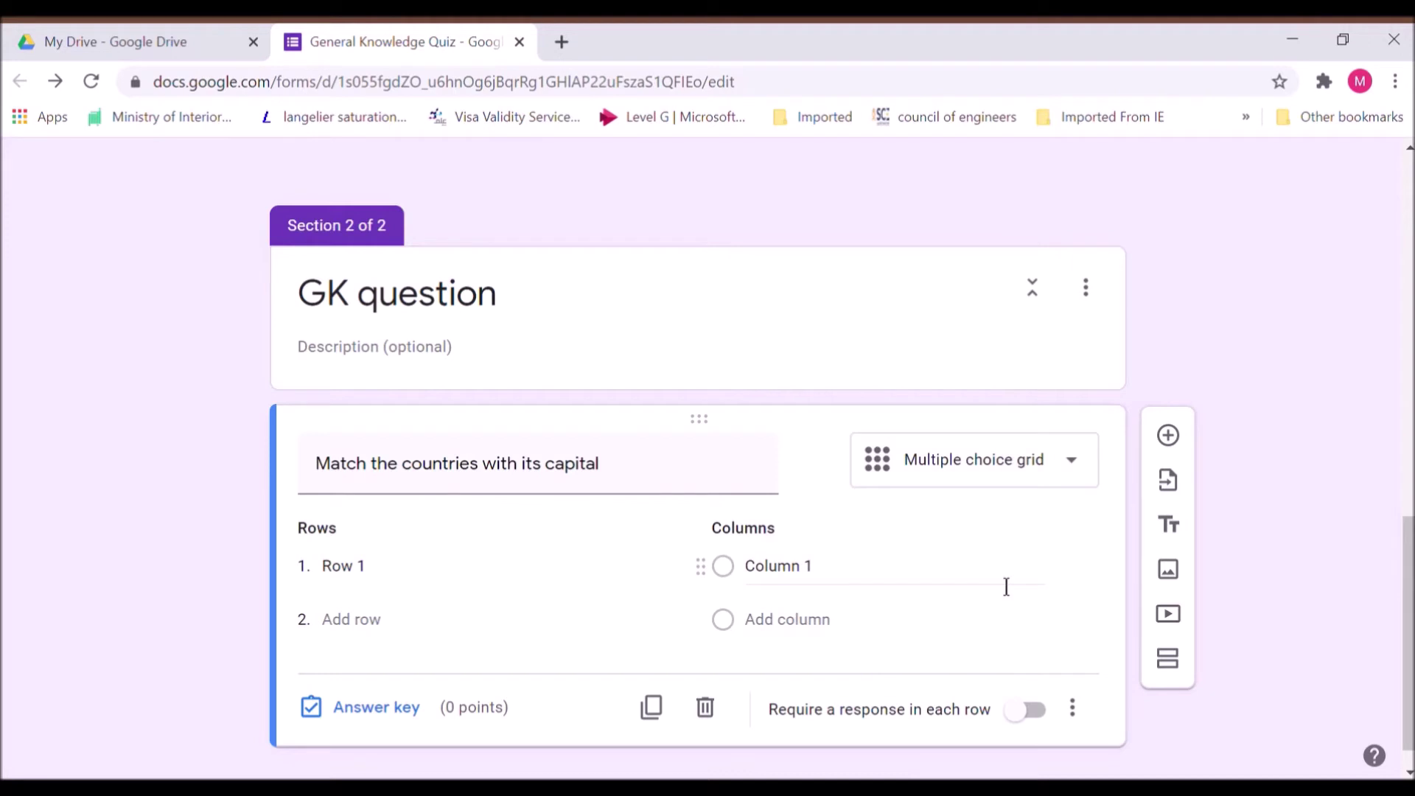
scroll(841, 488, "down", 1)
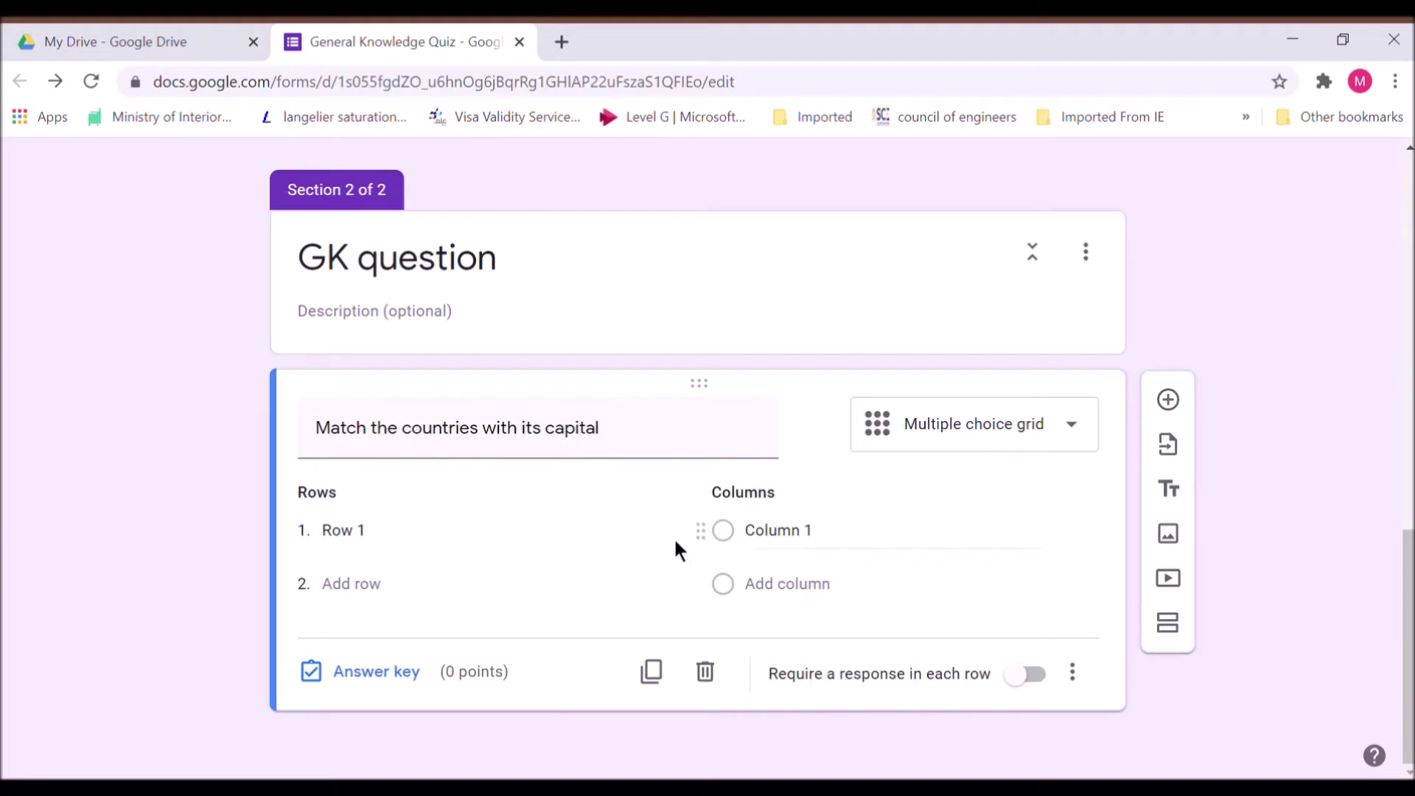
Enter the country rows India, Saudi Arabia, United states of America, Japan and Italy
left_click(431, 547)
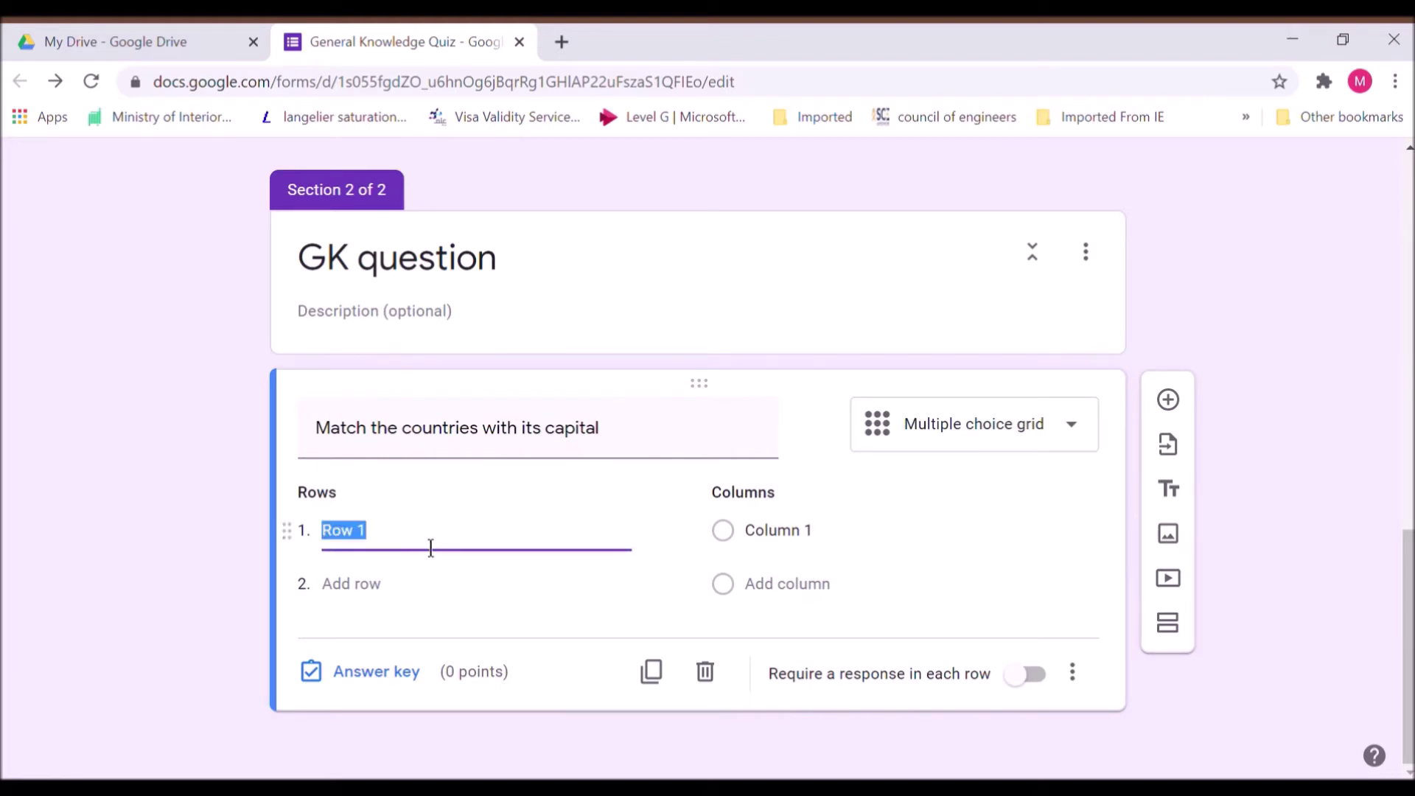
type("India")
left_click(388, 581)
left_click(373, 606)
type("Saud")
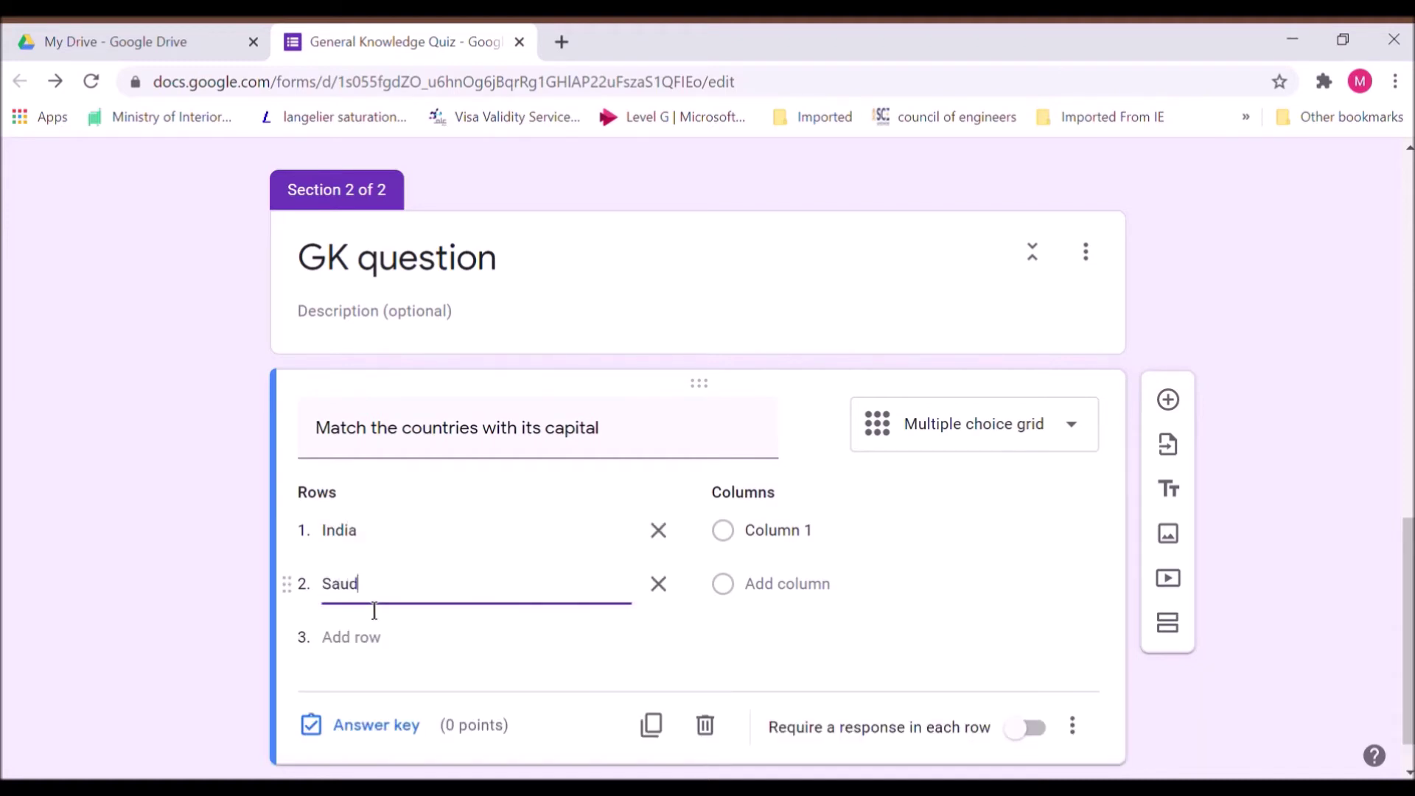
type("i Arabia")
left_click(1410, 771)
left_click(357, 599)
type("Uni")
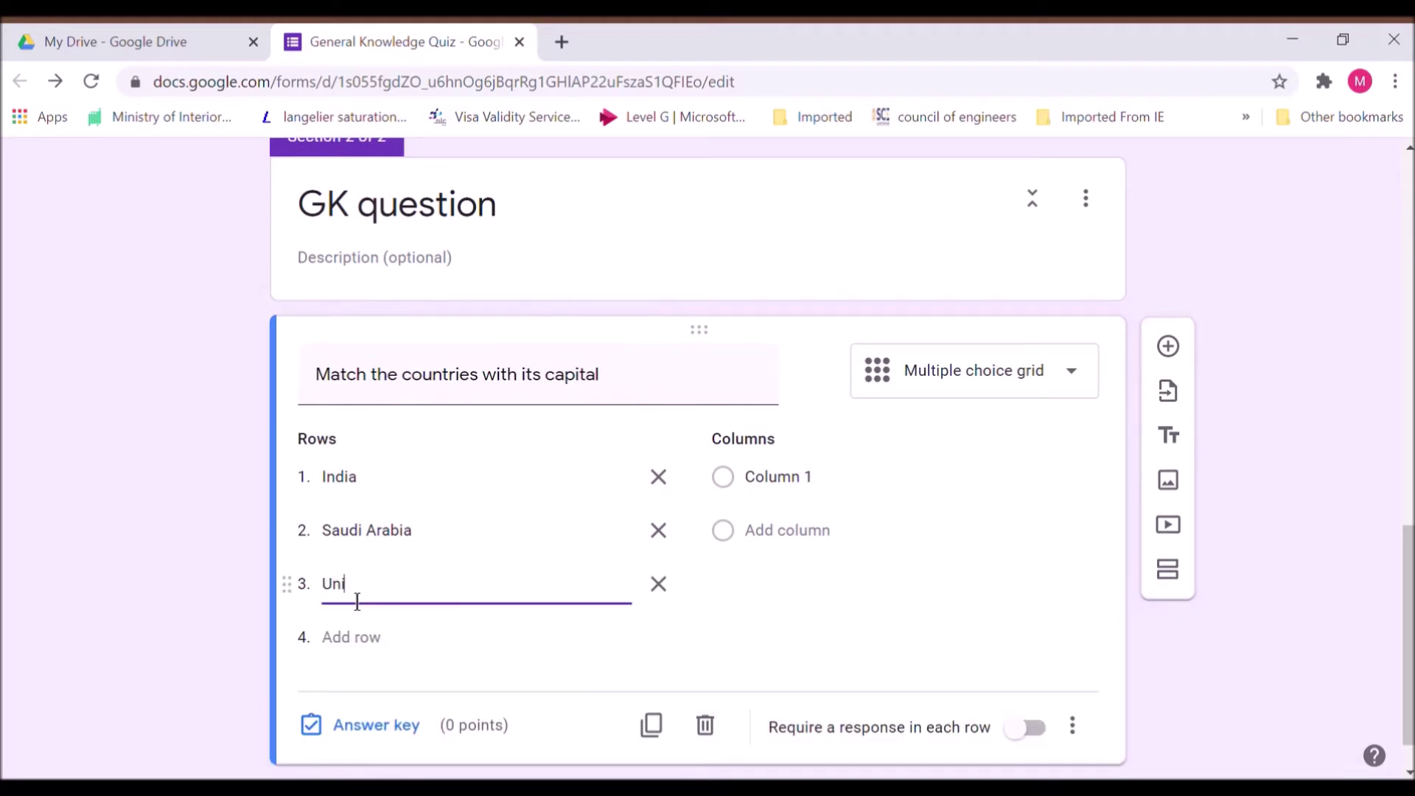
type("ted states of America")
left_click(356, 647)
type("Japan")
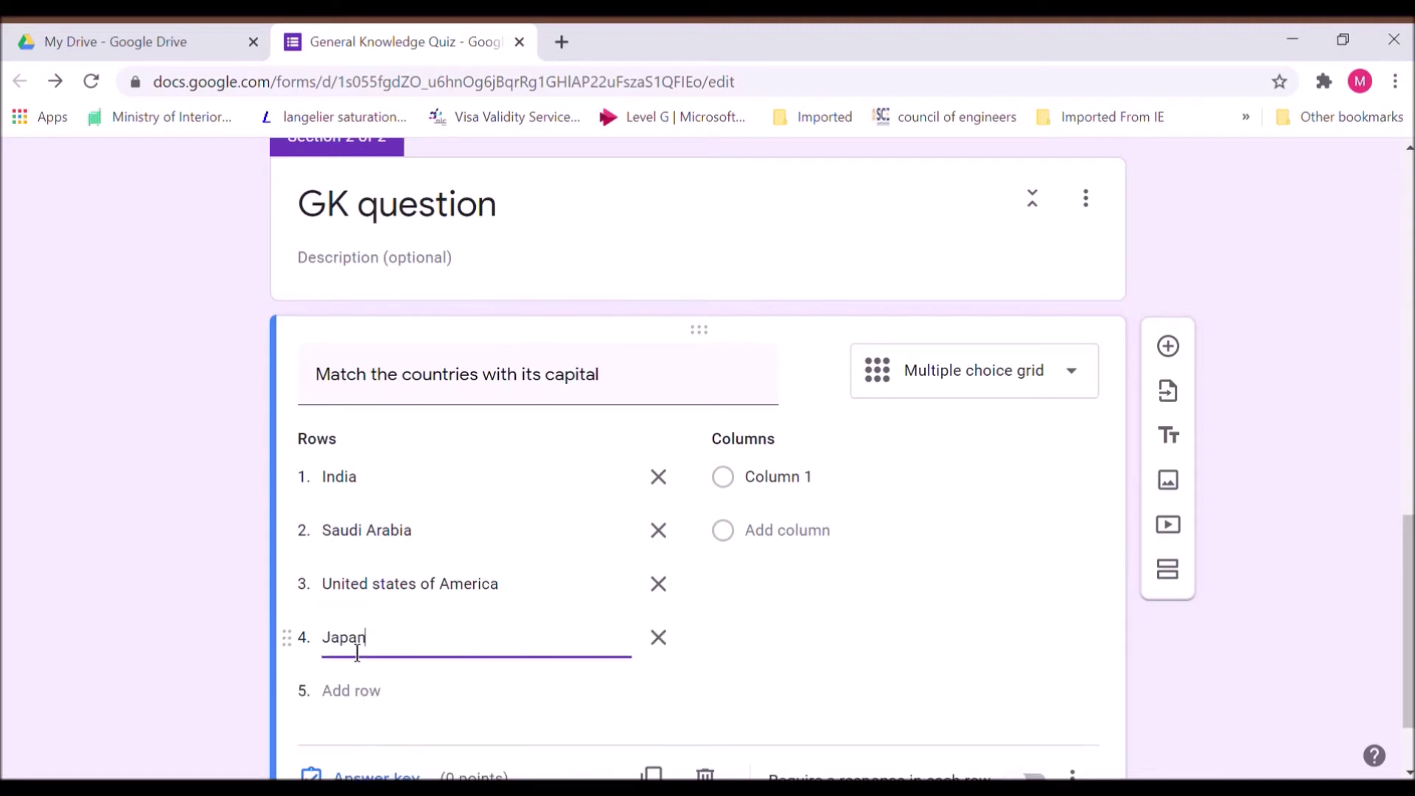
left_click(357, 691)
type("Italy")
Enter the capital columns New Delhi, Riyadh, Washington, Tokyo and Rome
left_click(811, 487)
type("New Delhi")
left_click(827, 537)
type("Riyadh")
left_click(831, 590)
type("Washington")
left_click(839, 638)
type("Tokyo")
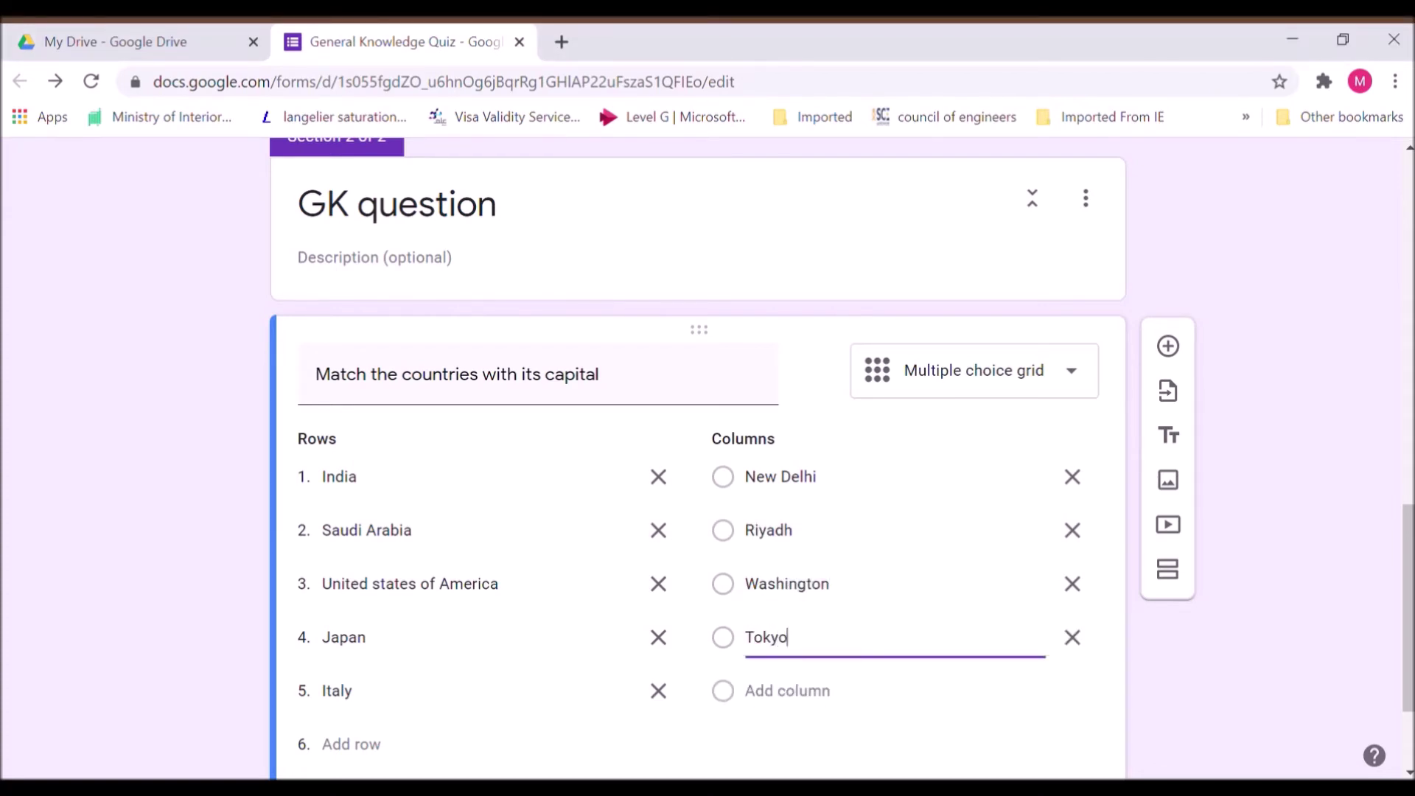
left_click(783, 691)
type("Rome")
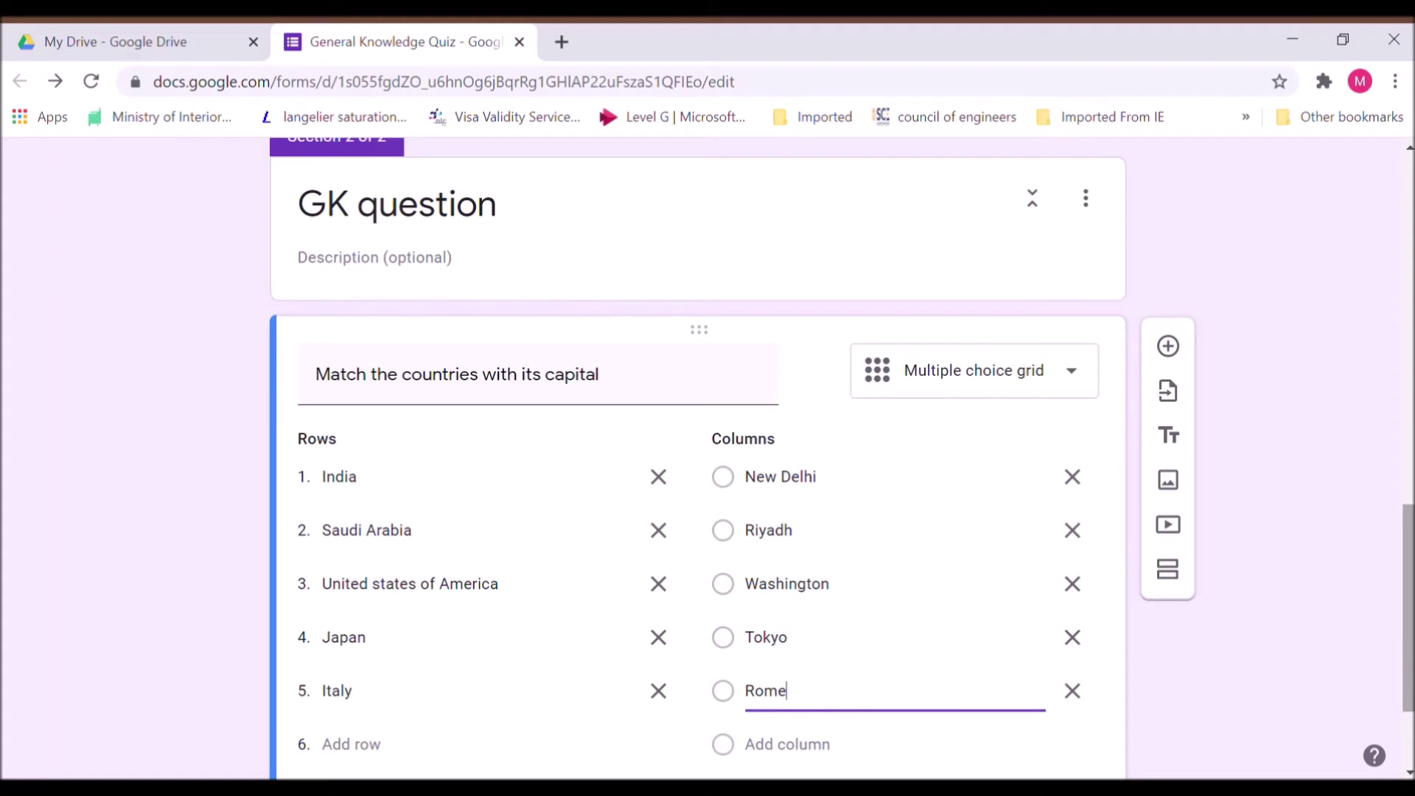
scroll(699, 457, "down", 2)
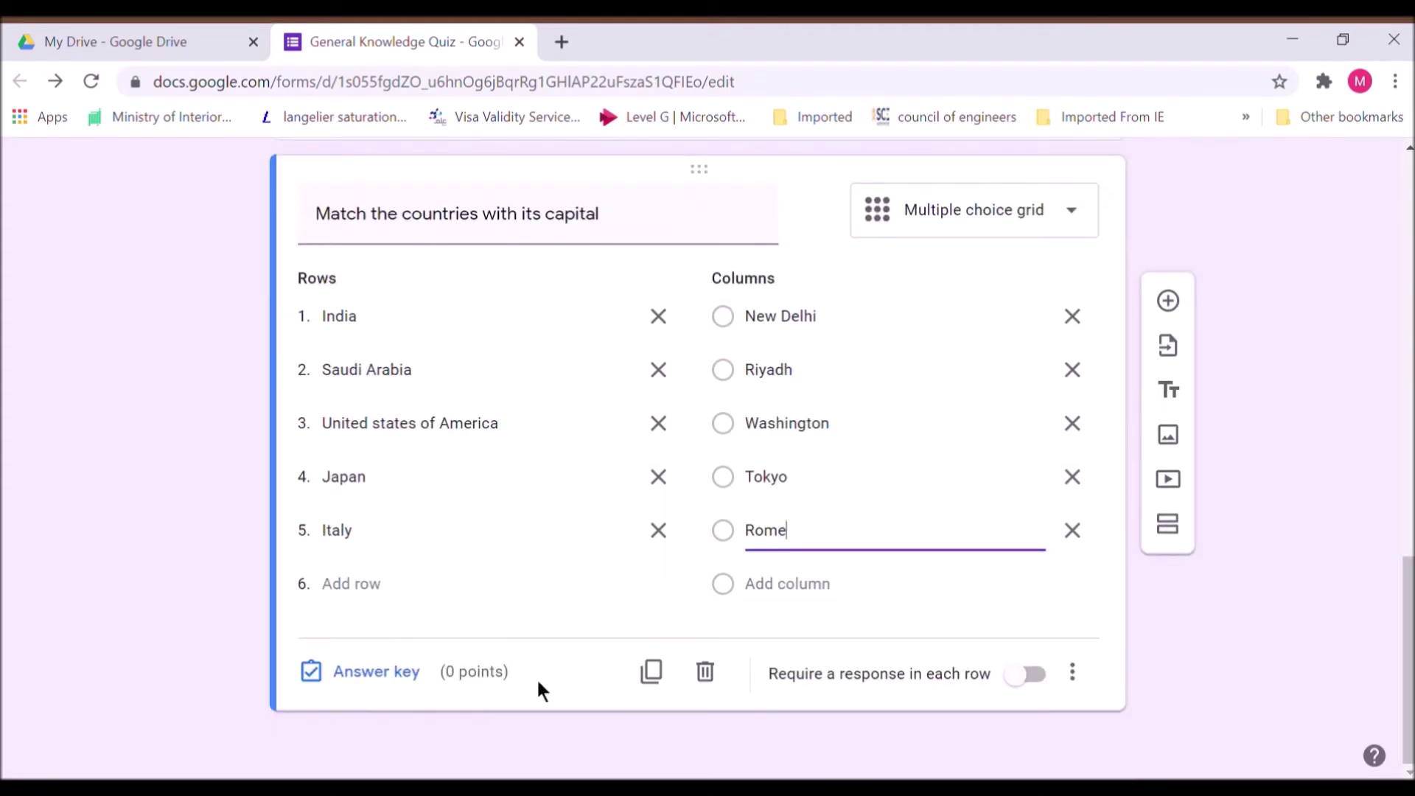
In the grid's answer key, give each country row 1 point
left_click(398, 672)
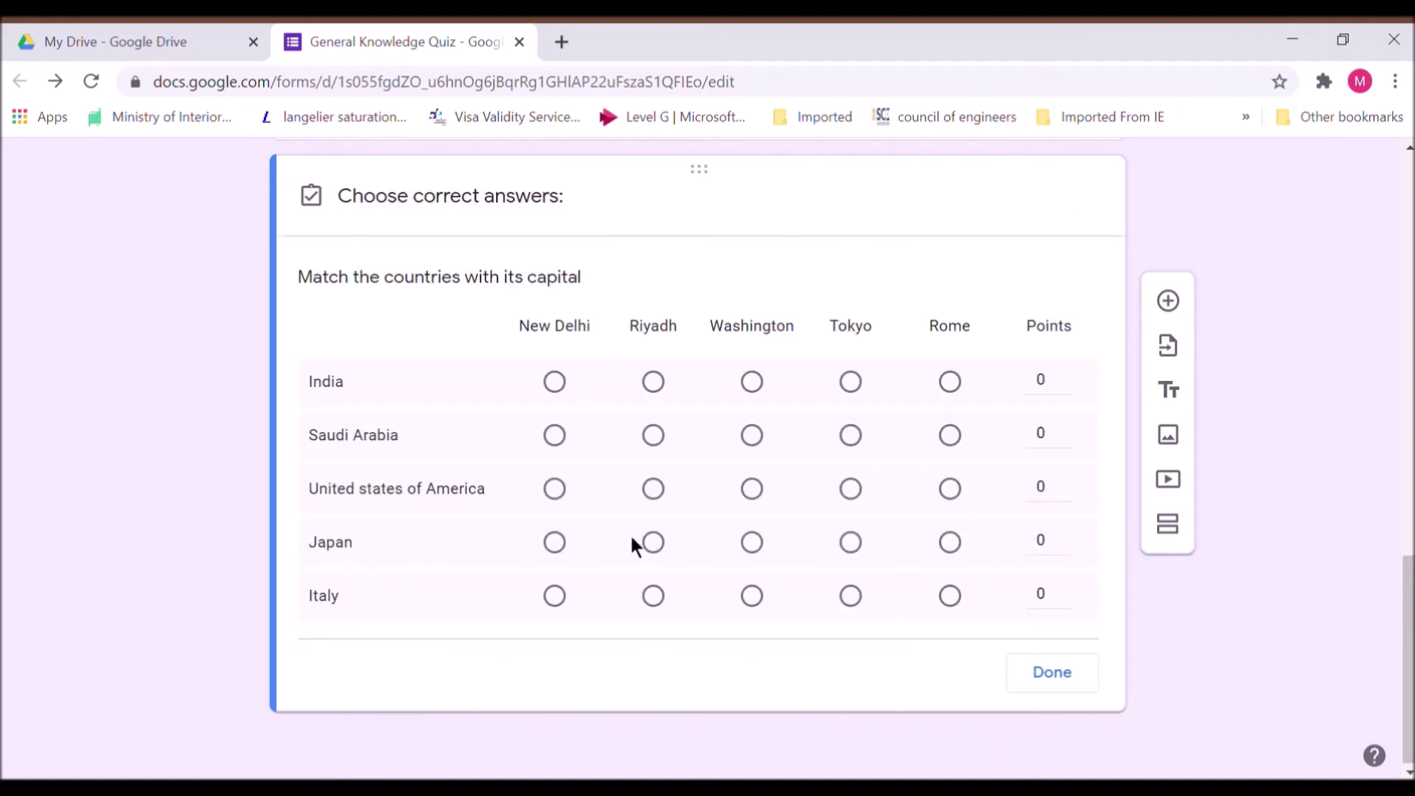
left_click(1065, 376)
left_click(1066, 441)
left_click(1064, 427)
left_click(1067, 494)
Mark New Delhi, Riyadh, Washington, Tokyo and Rome as each country's correct capital and save the key
left_click(572, 393)
left_click(652, 435)
left_click(765, 503)
left_click(853, 553)
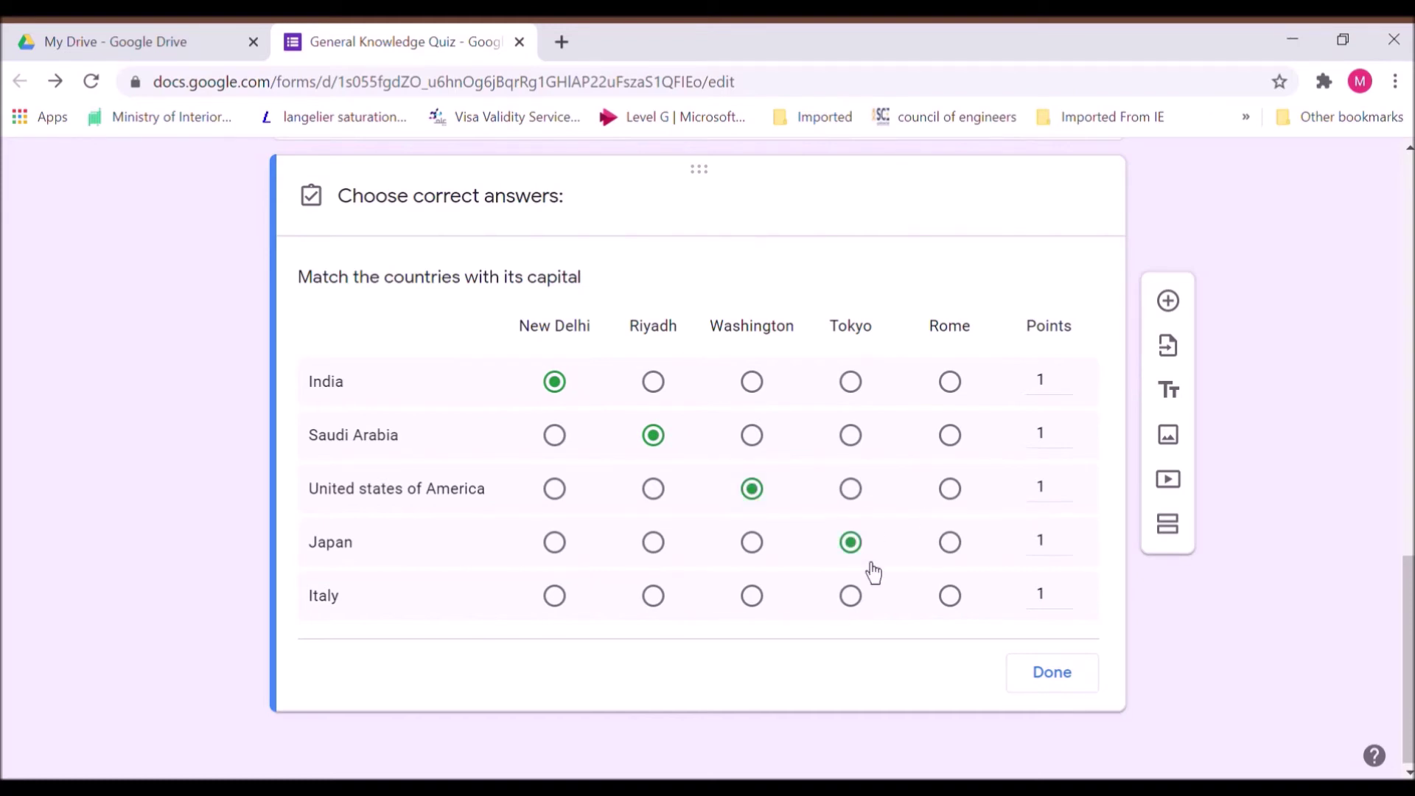
left_click(950, 595)
left_click(1044, 674)
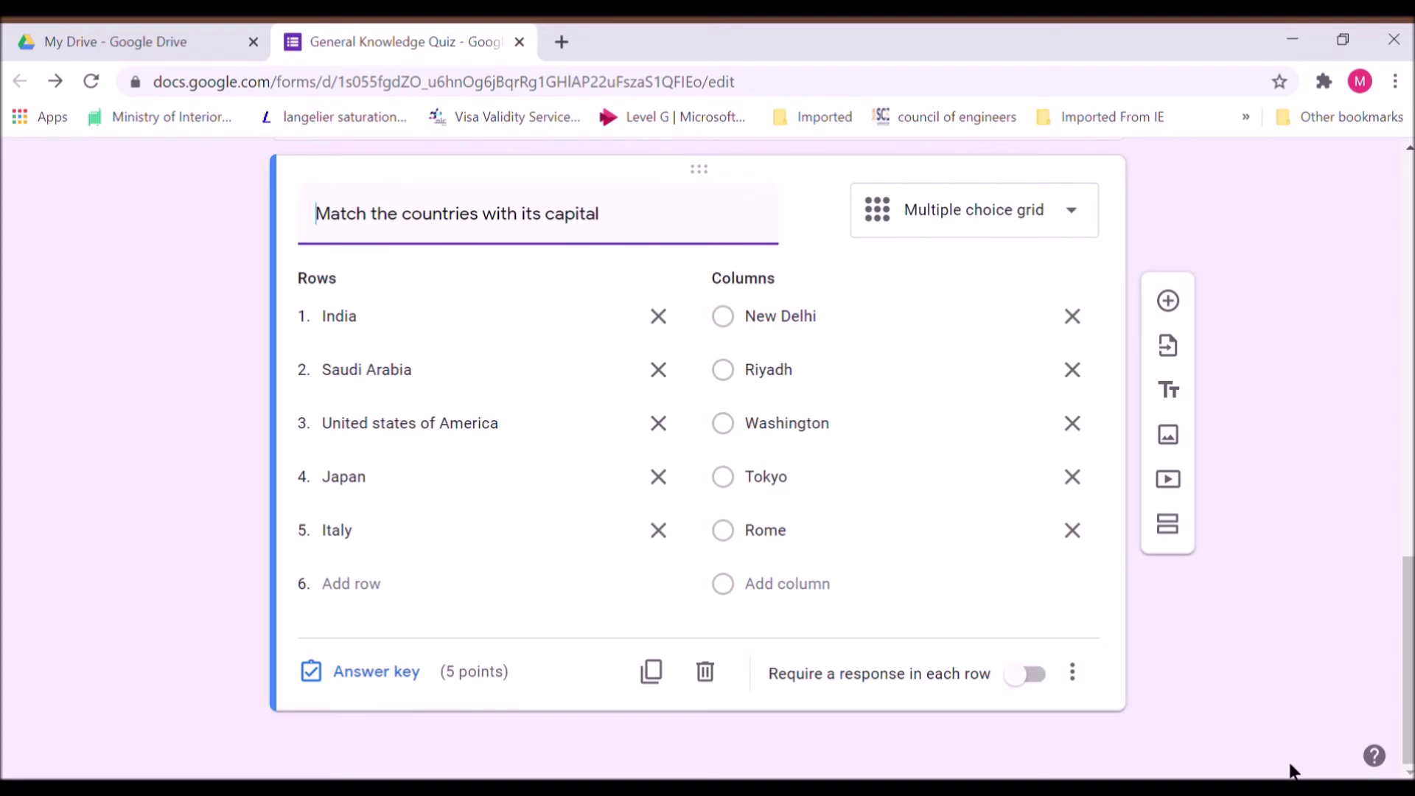
Require a response per row, limit one response per column, and shuffle the grid's row order
mouse_move(1408, 660)
left_mouse_down()
mouse_move(1409, 591)
mouse_move(1408, 659)
left_mouse_up()
left_click(1035, 682)
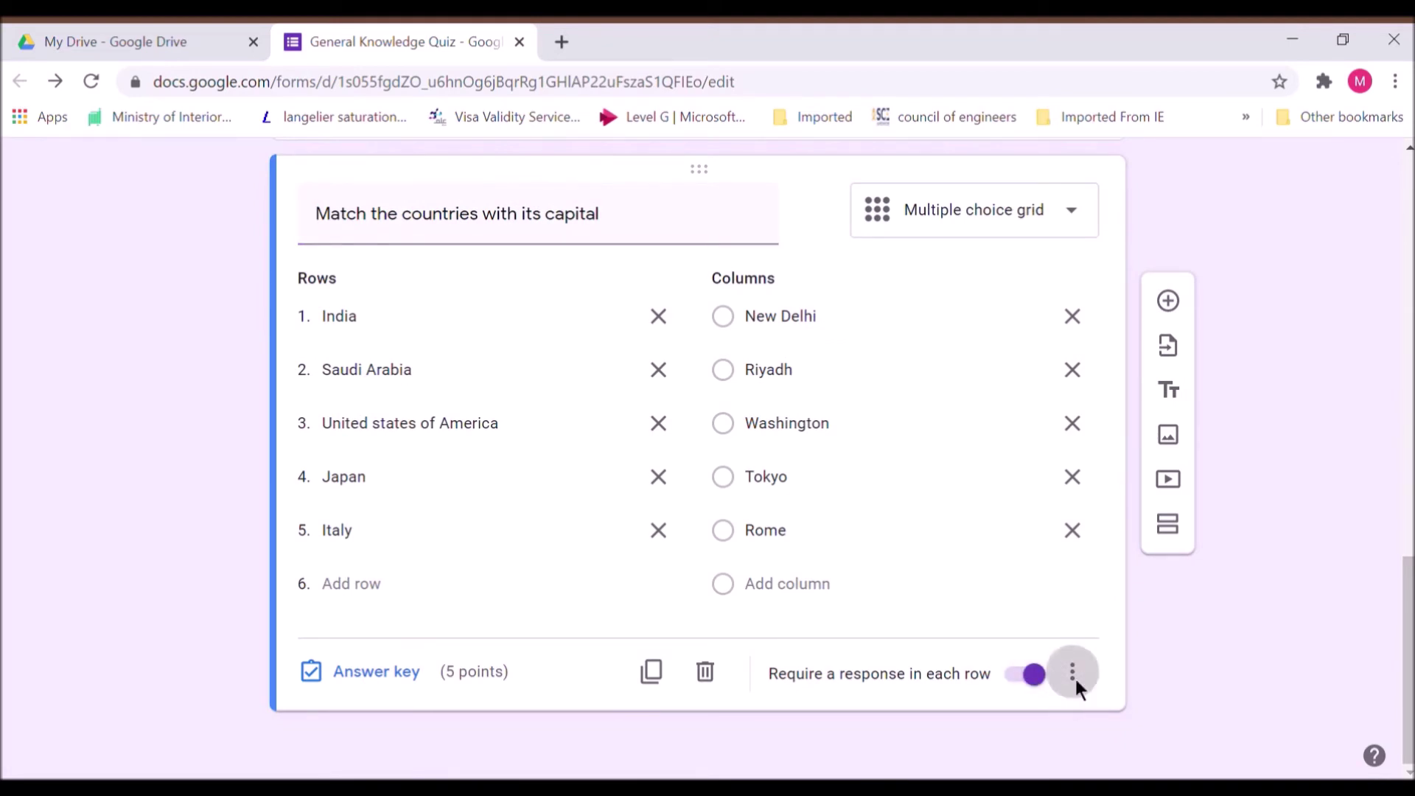
left_click(1073, 673)
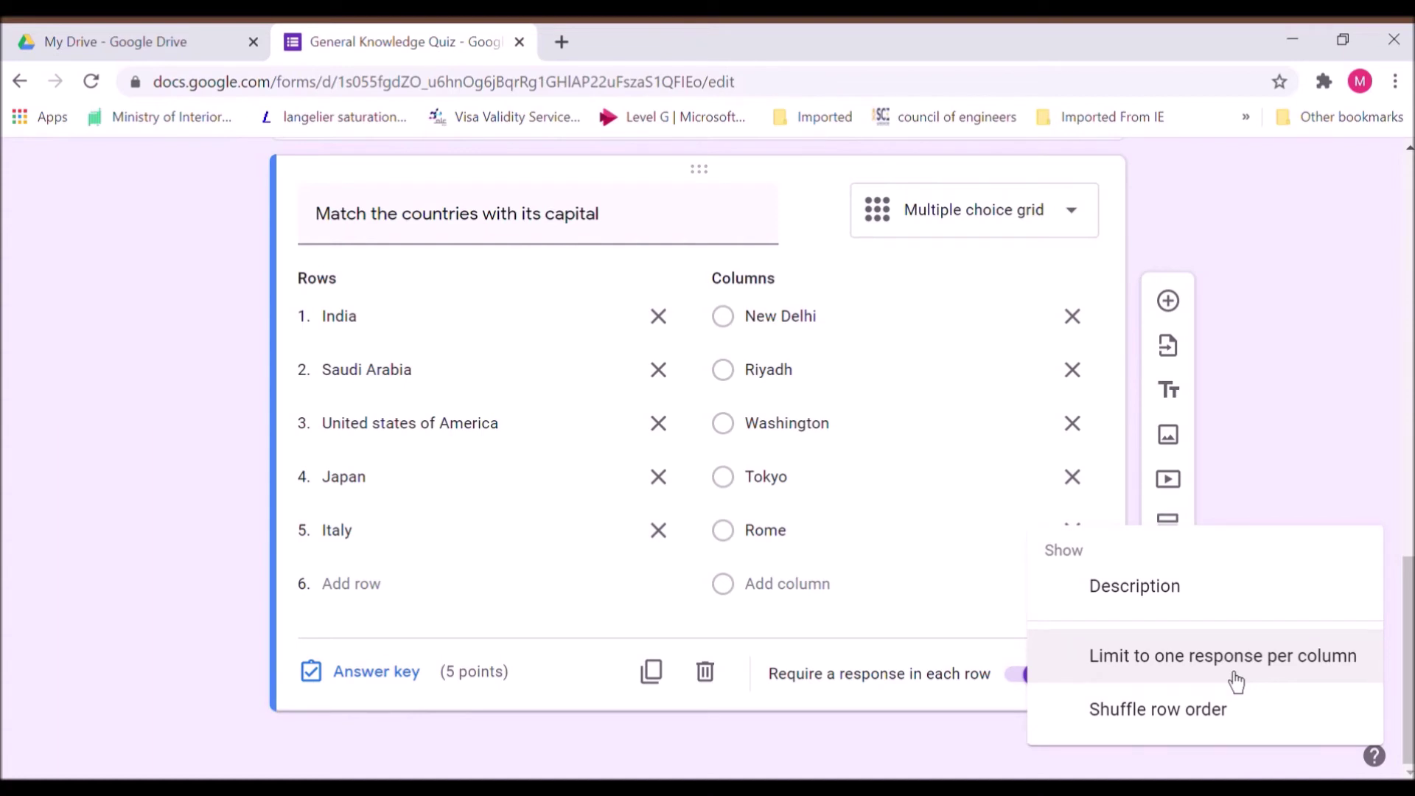
left_click(1236, 679)
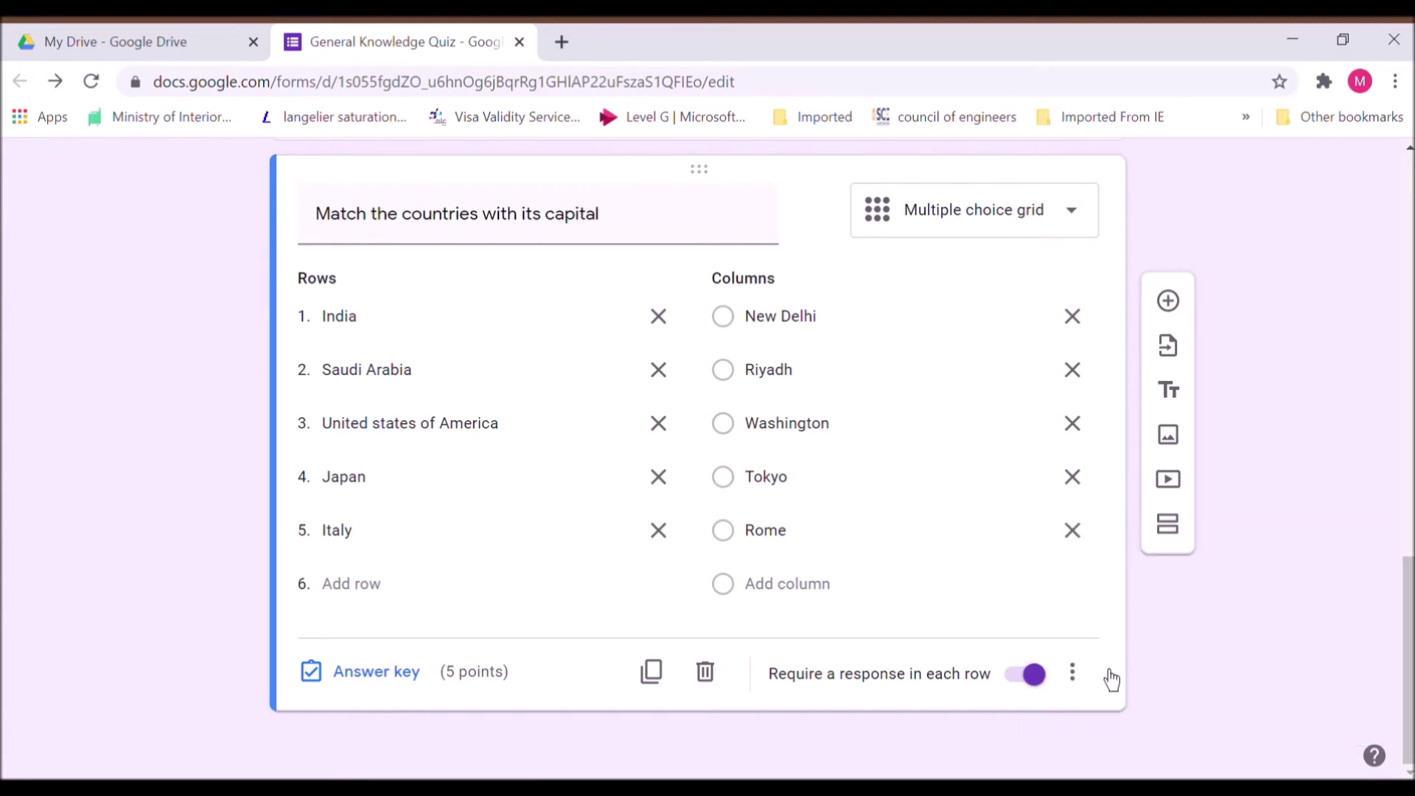
left_click(1086, 687)
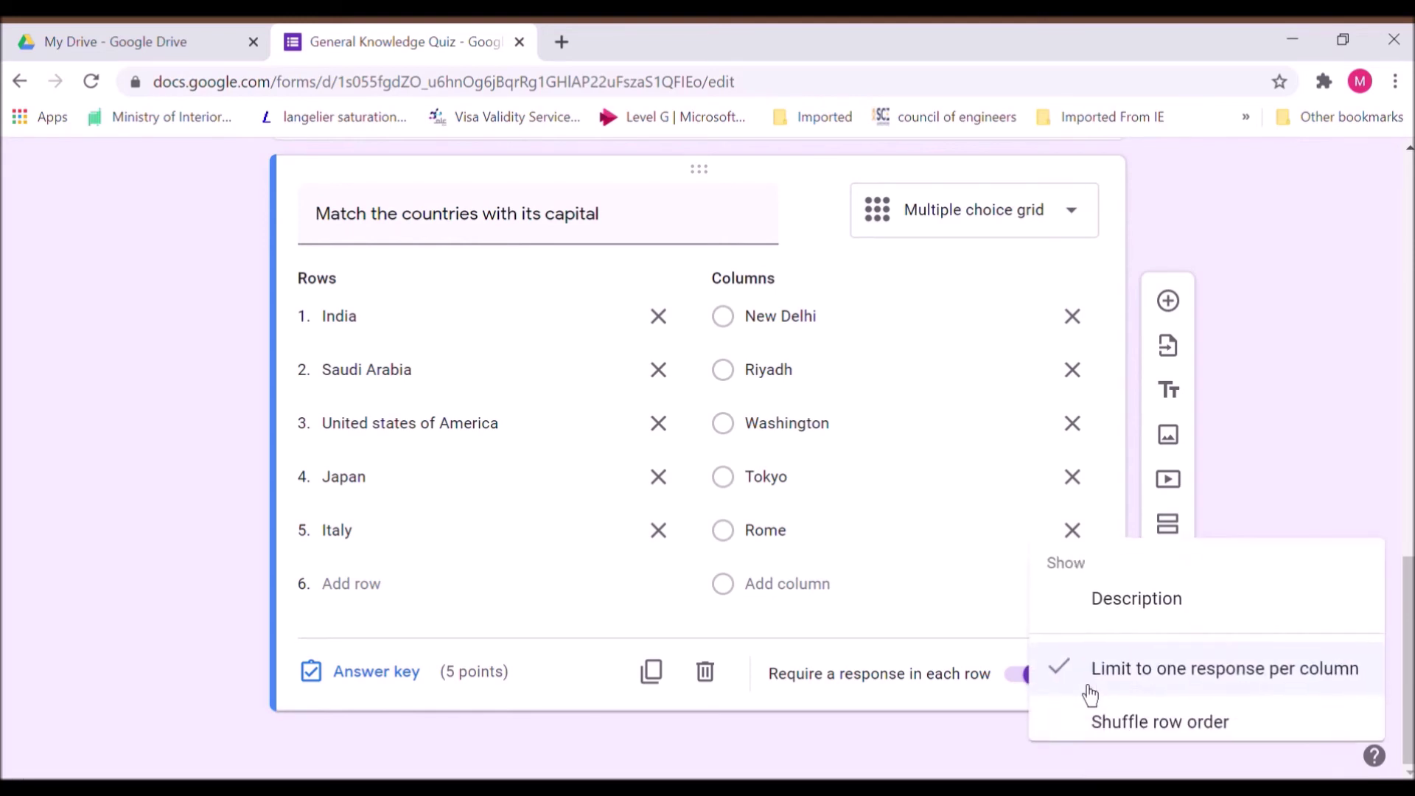
left_click(1148, 731)
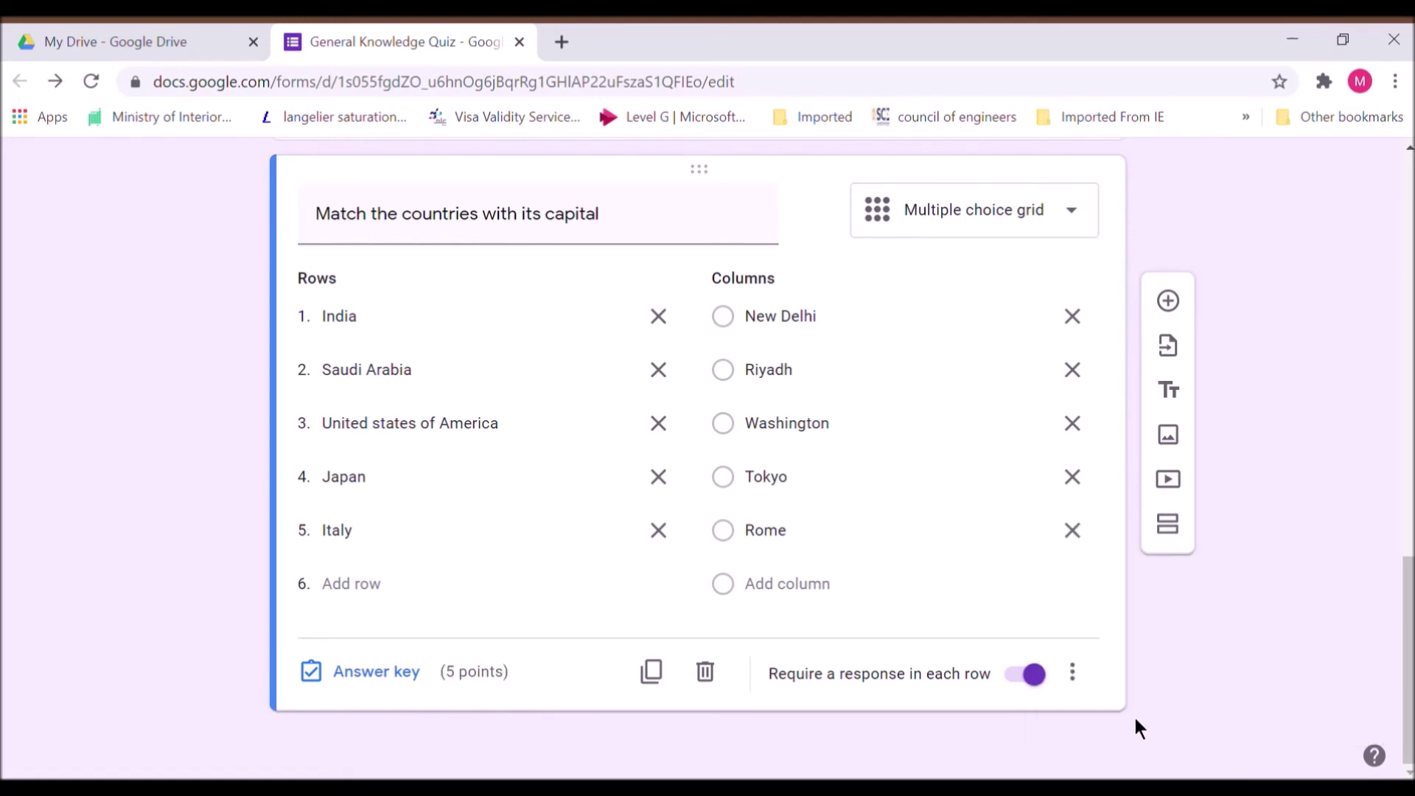
left_click_drag(1406, 718, 1339, 295)
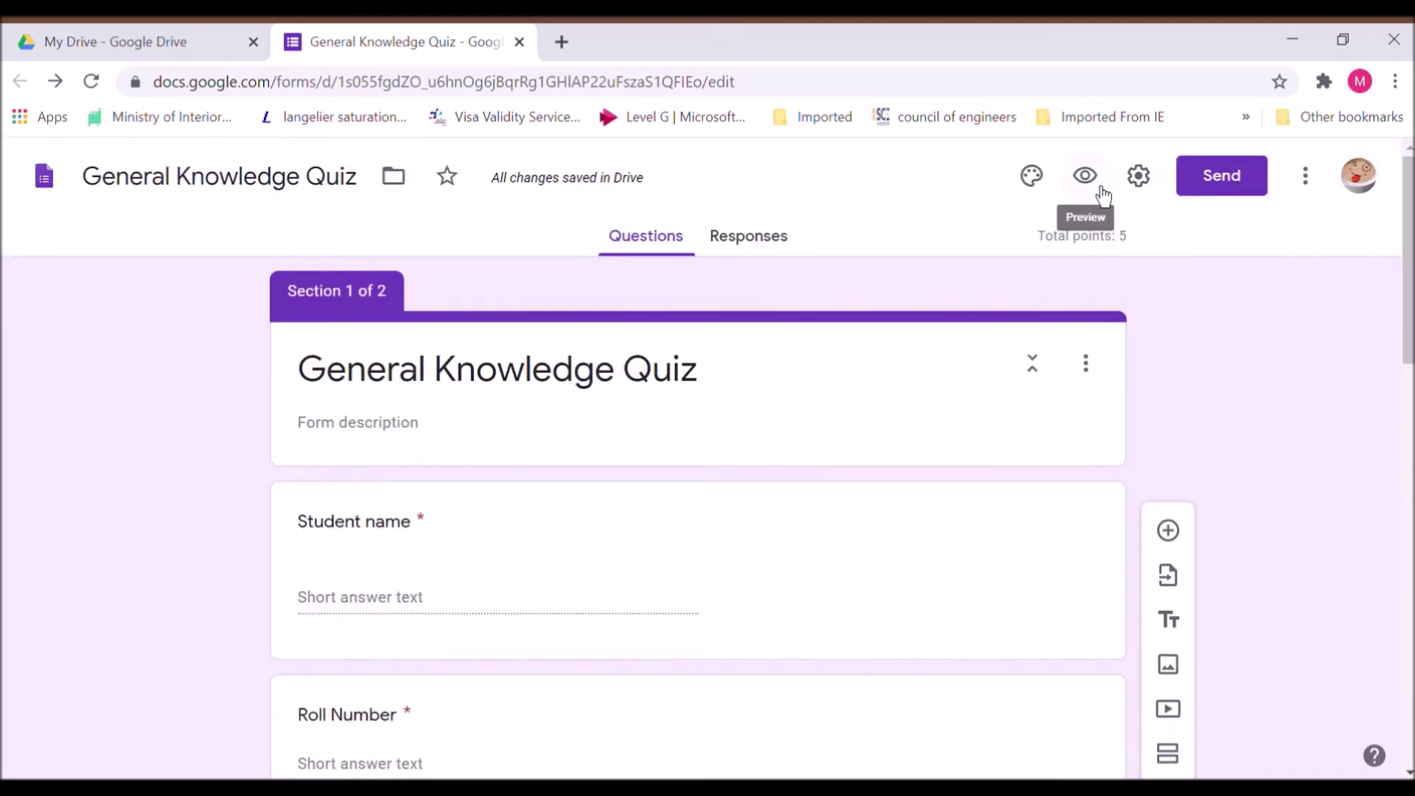
In the quiz preview, enter a student name, a roll number and Grade 3B, then continue
left_click(1088, 179)
left_click(537, 425)
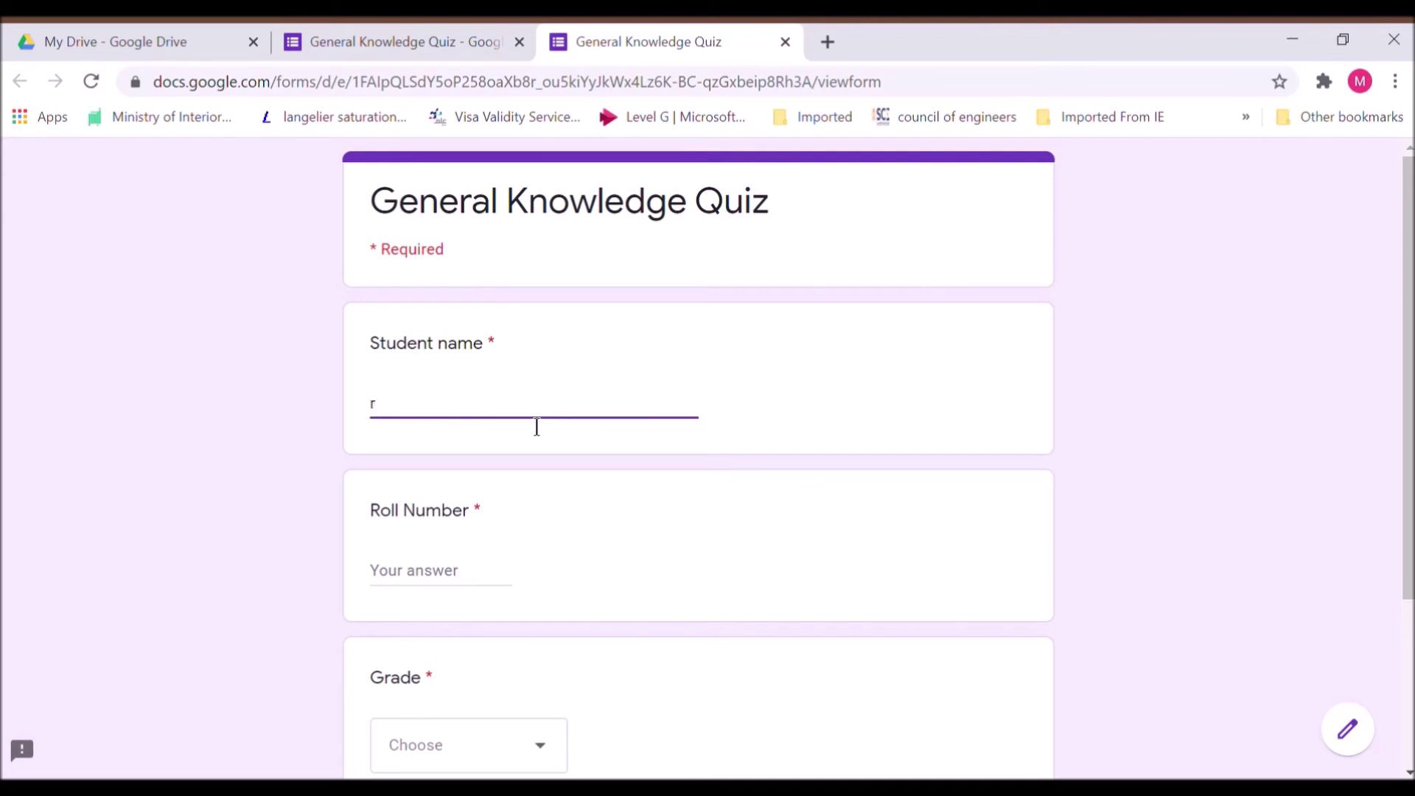
type("Raj")
left_click(442, 582)
type("12")
scroll(564, 524, "down", 3)
left_click(544, 521)
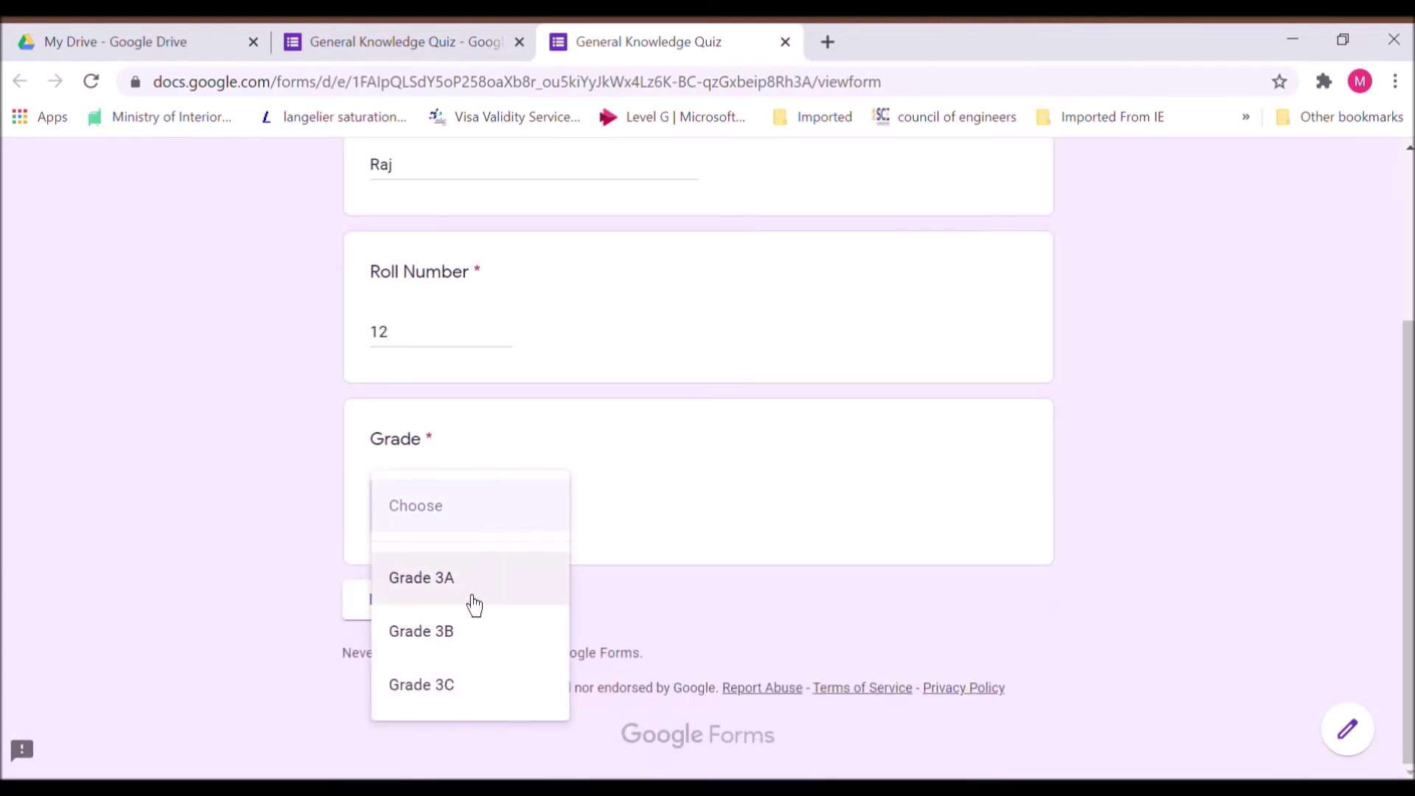
left_click(472, 632)
left_click(426, 613)
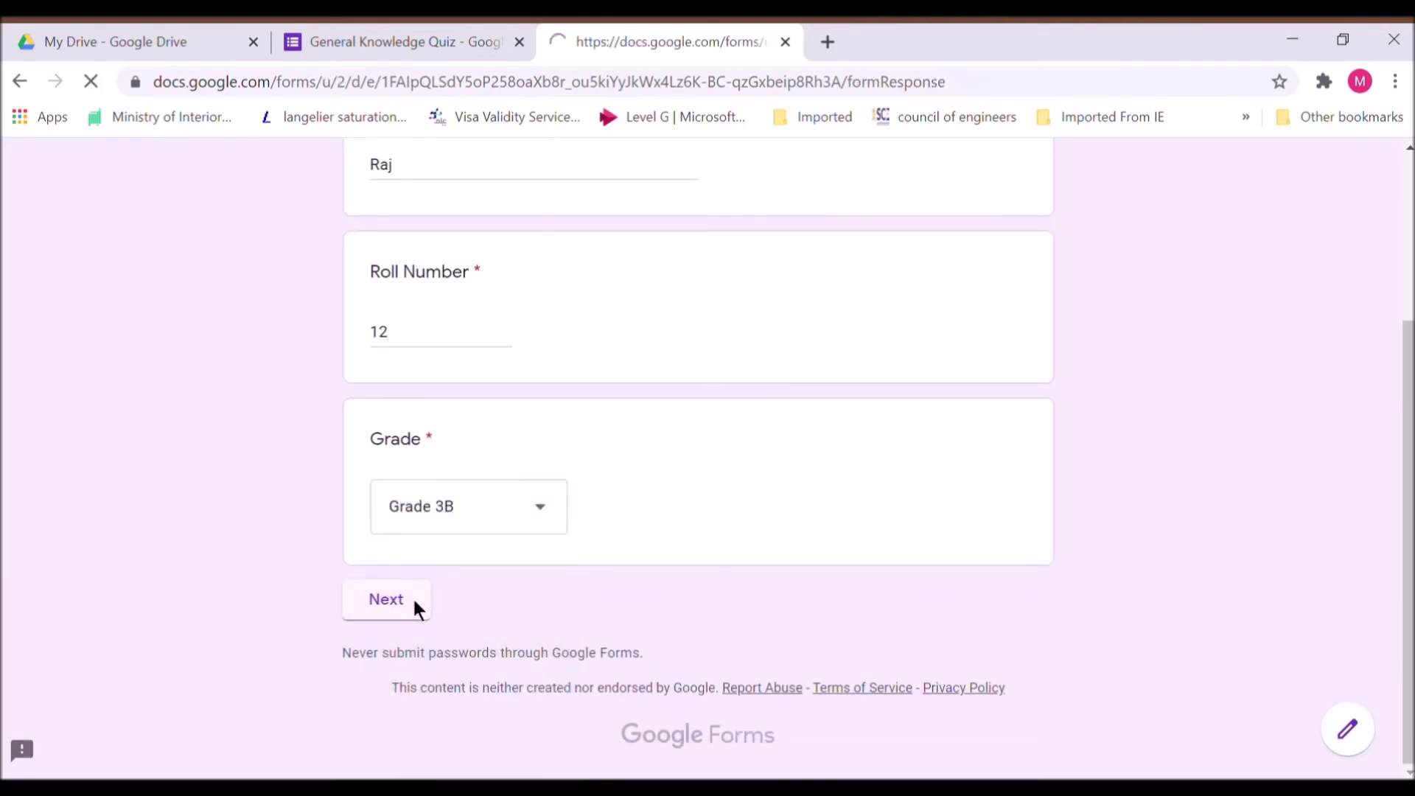
Match each country to Washington, Riyadh, Tokyo, Rome and New Delhi, then submit the response
scroll(693, 402, "down", 2)
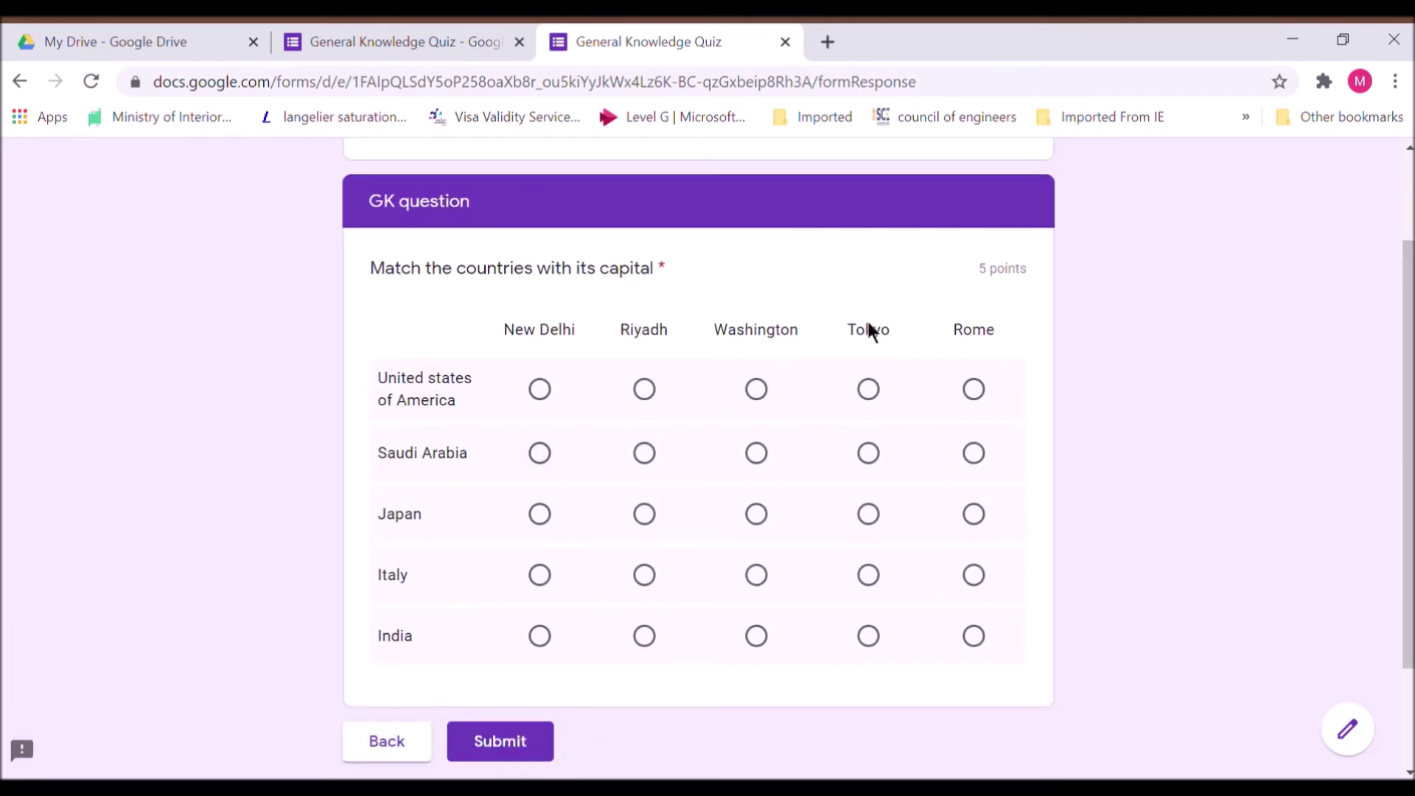
left_click(774, 407)
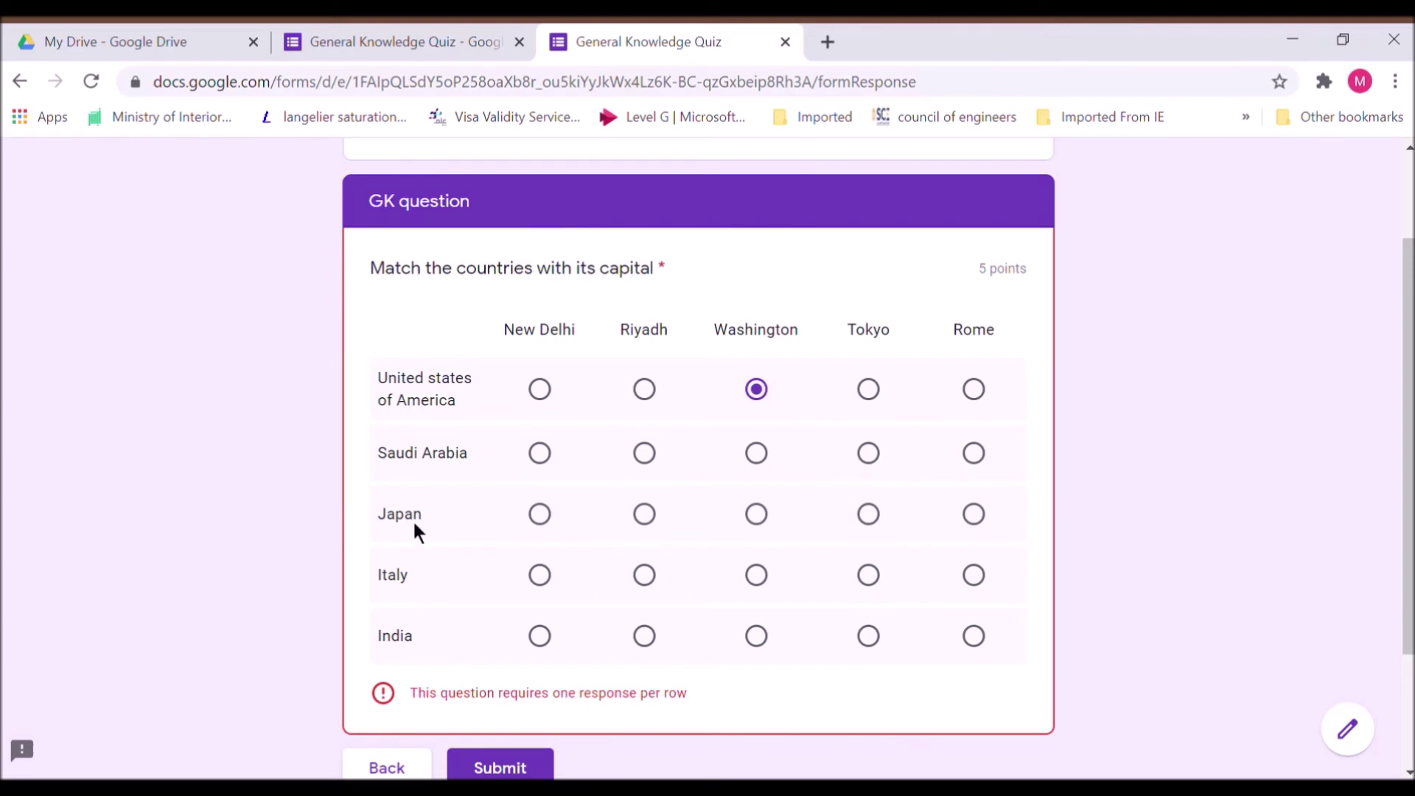
left_click(884, 404)
left_click(774, 411)
left_click(661, 476)
left_click(880, 537)
left_click(987, 584)
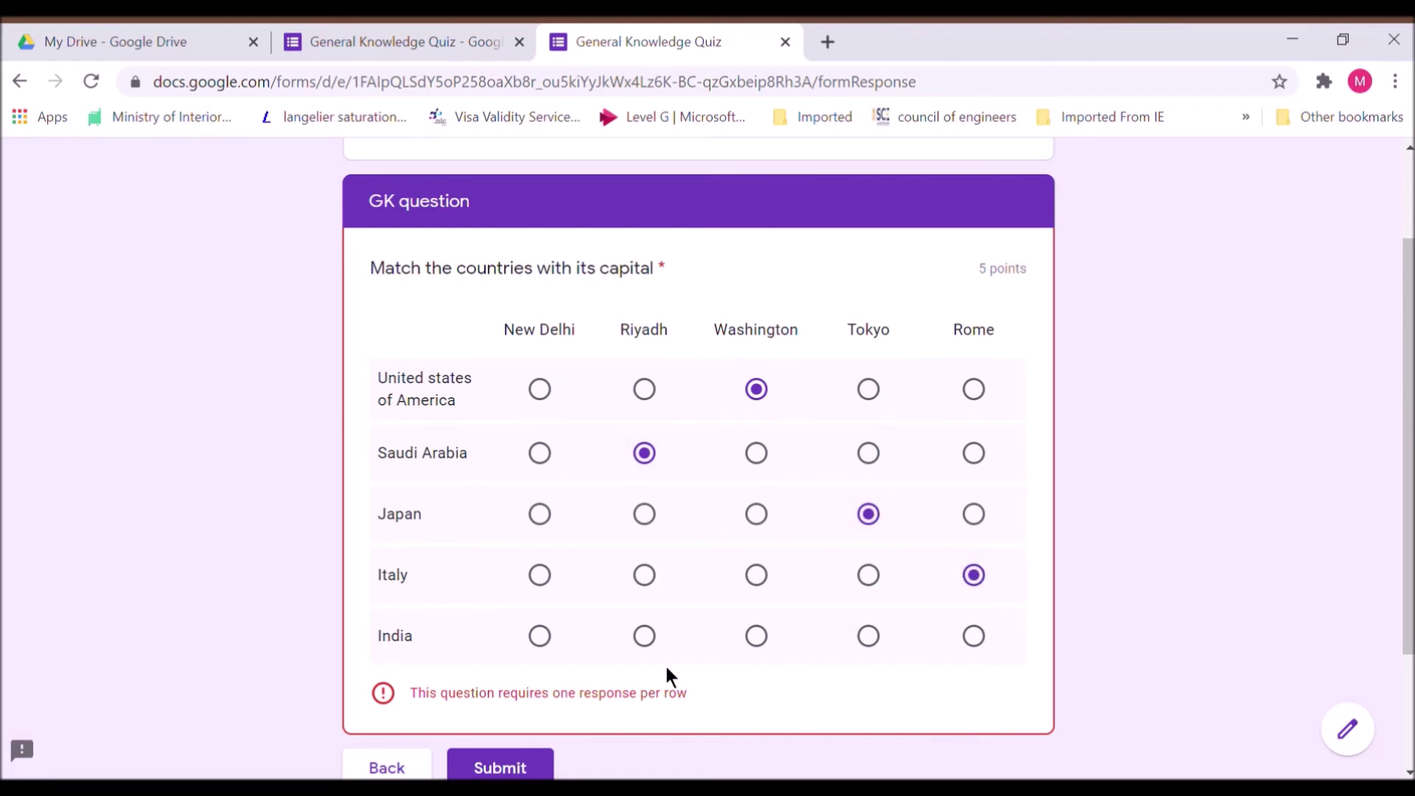
left_click(552, 661)
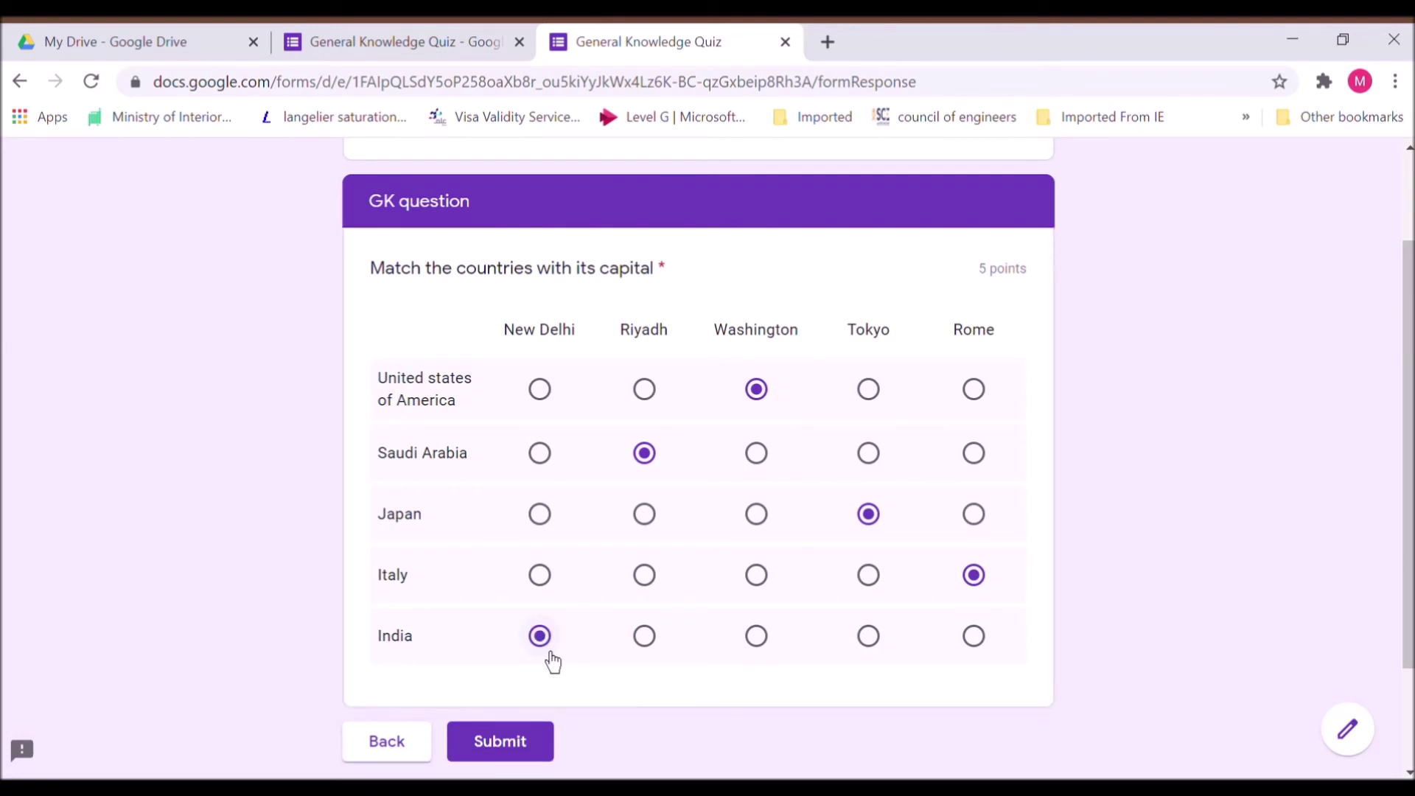
left_click(540, 751)
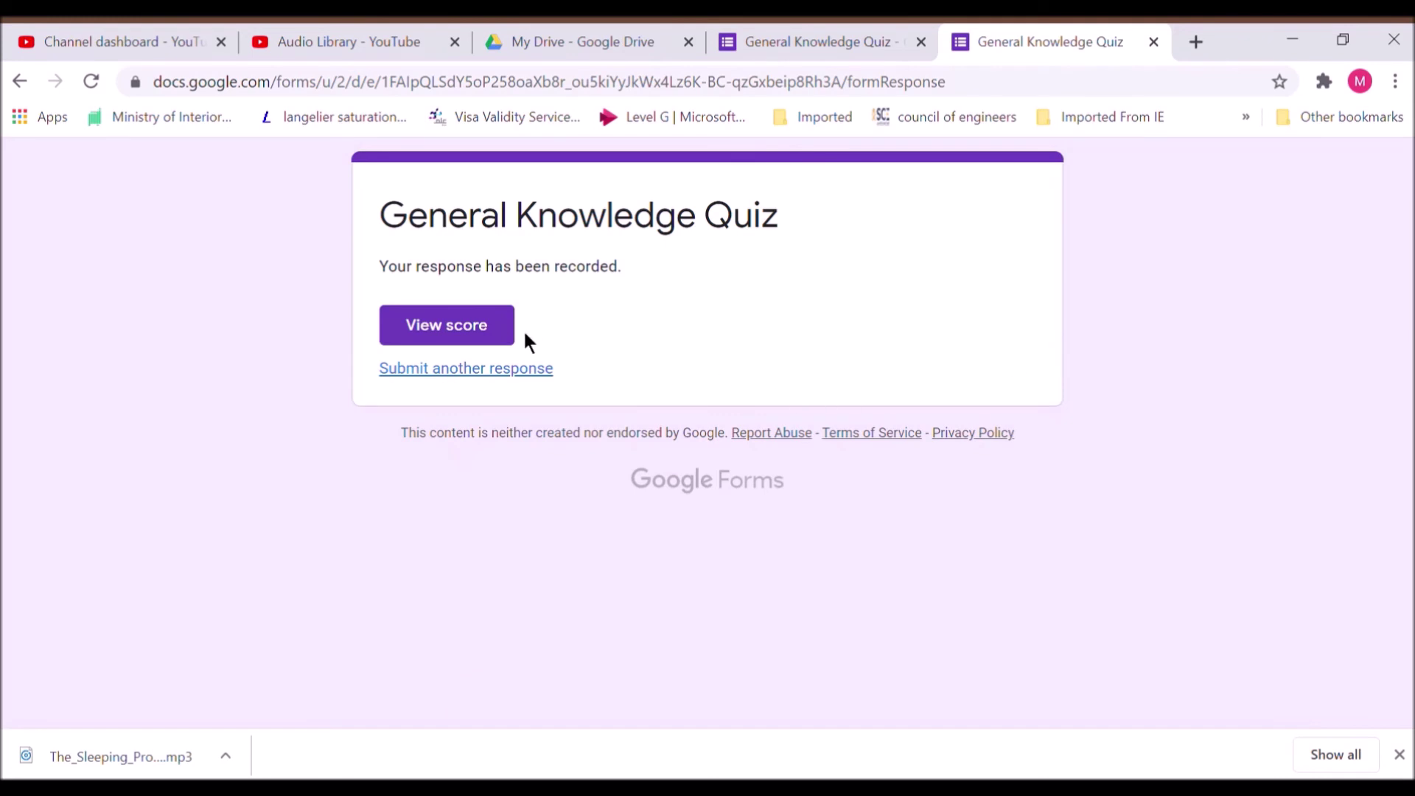
View the submitted response's score and scroll through the 5/5 result
left_click(493, 344)
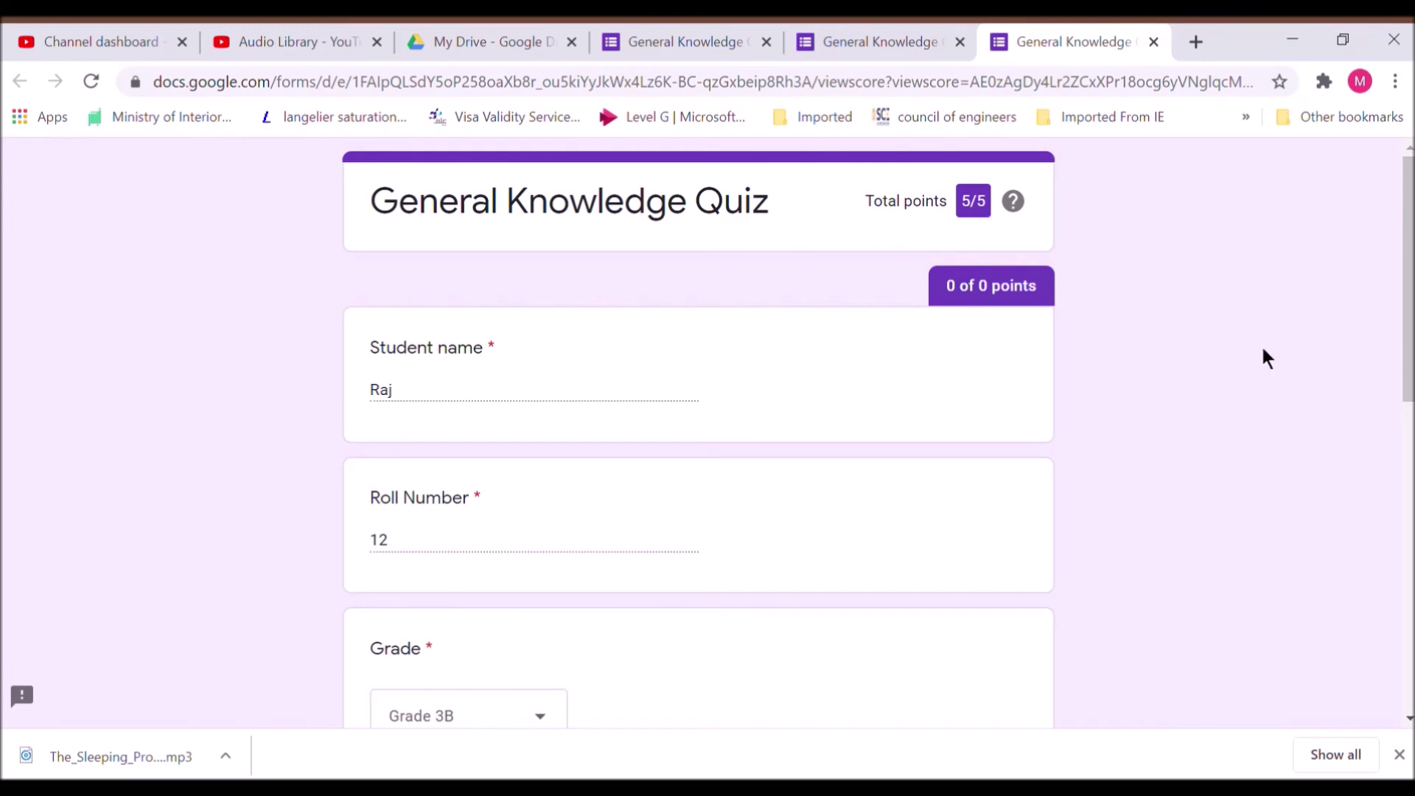
left_click_drag(1408, 347, 1408, 578)
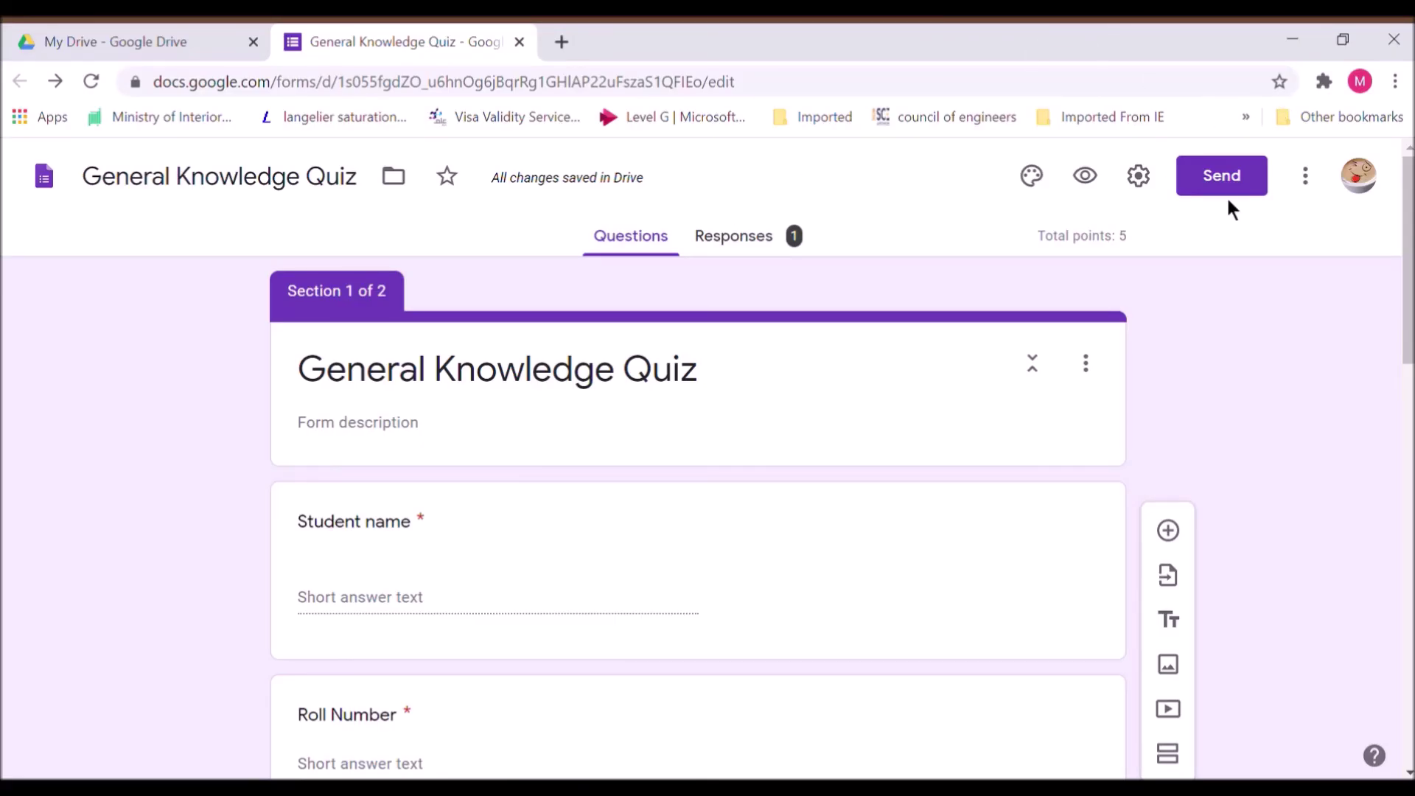
Address the form invitation email to the recipient and change its message to 'Complete the quiz'
left_click(1219, 173)
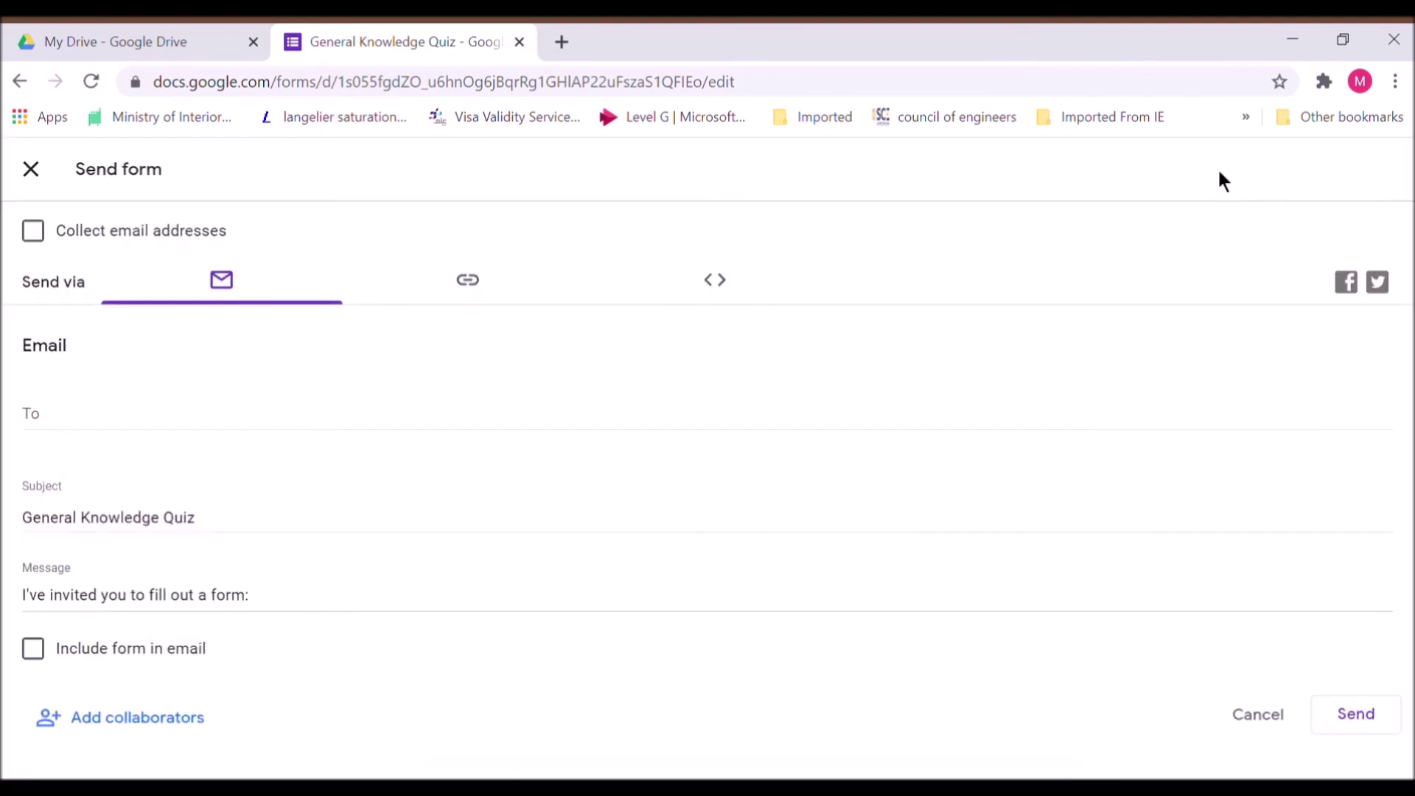
left_click(100, 436)
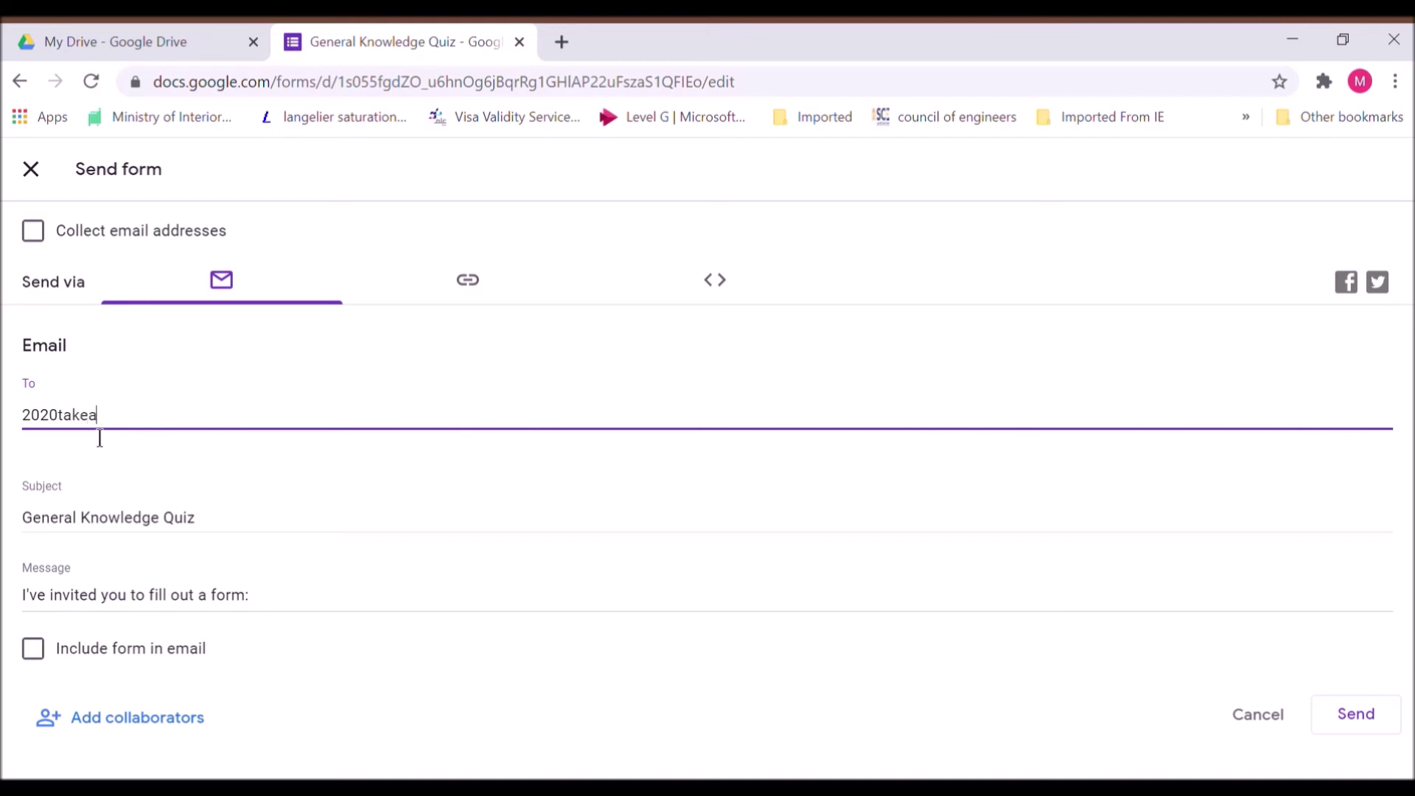
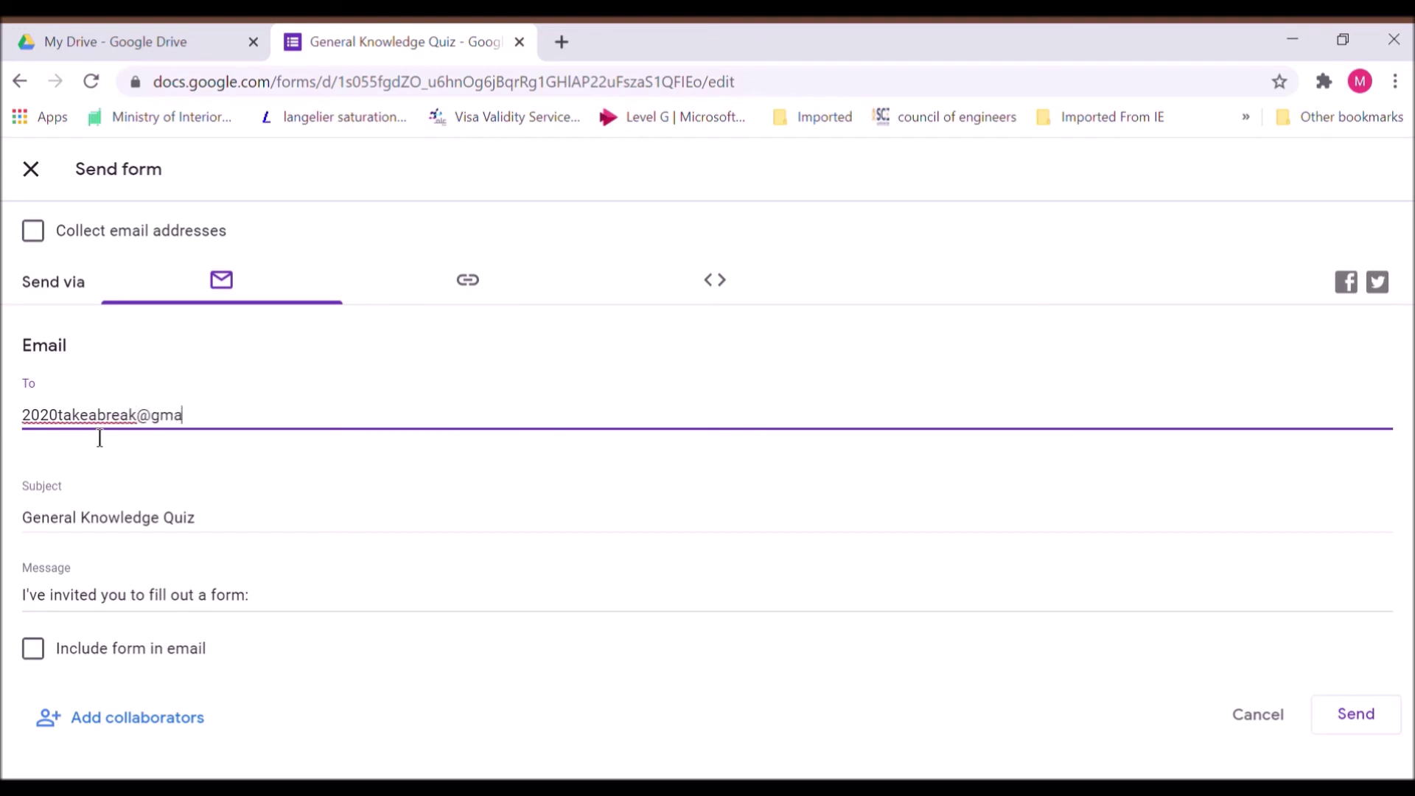
left_click(159, 604)
key("ctrl+a")
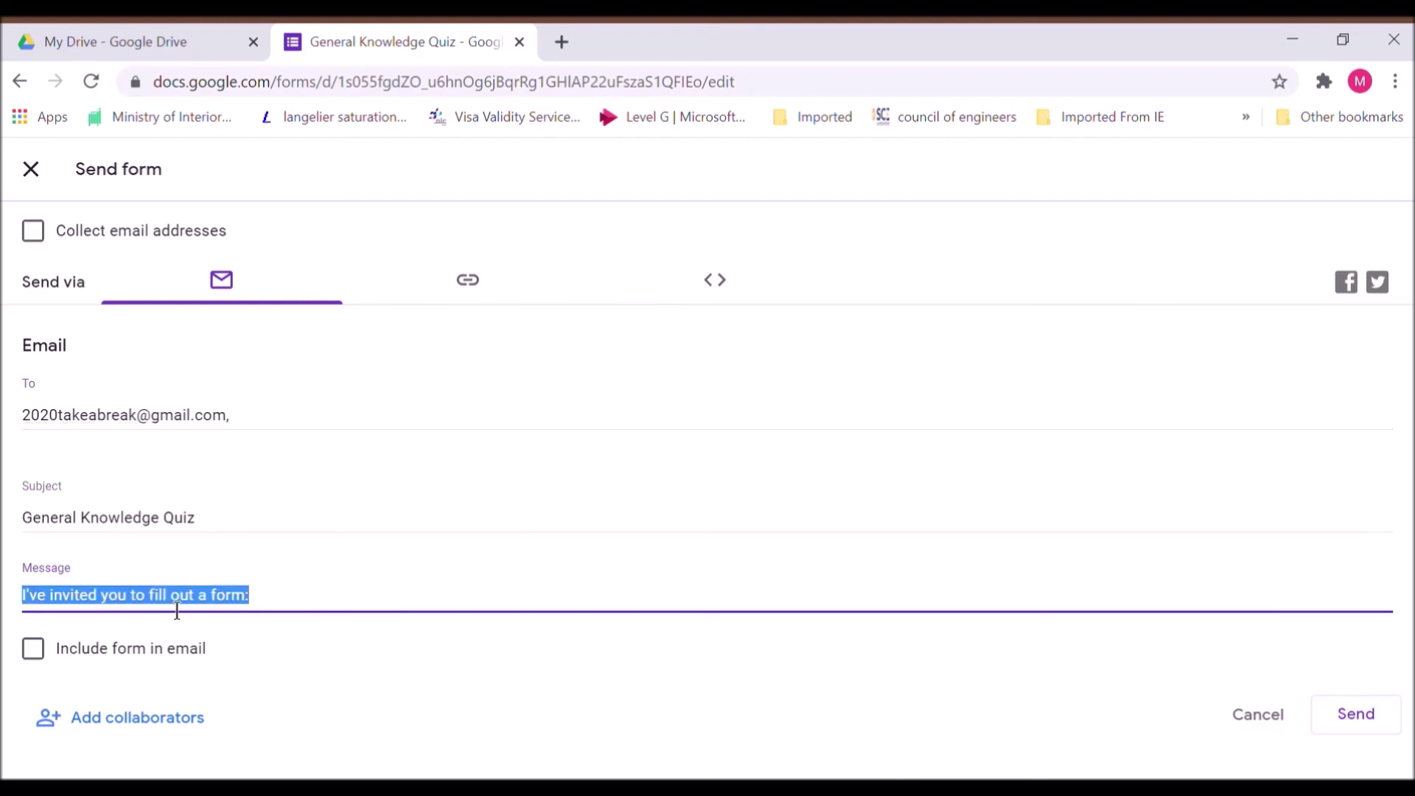
type("Comple")
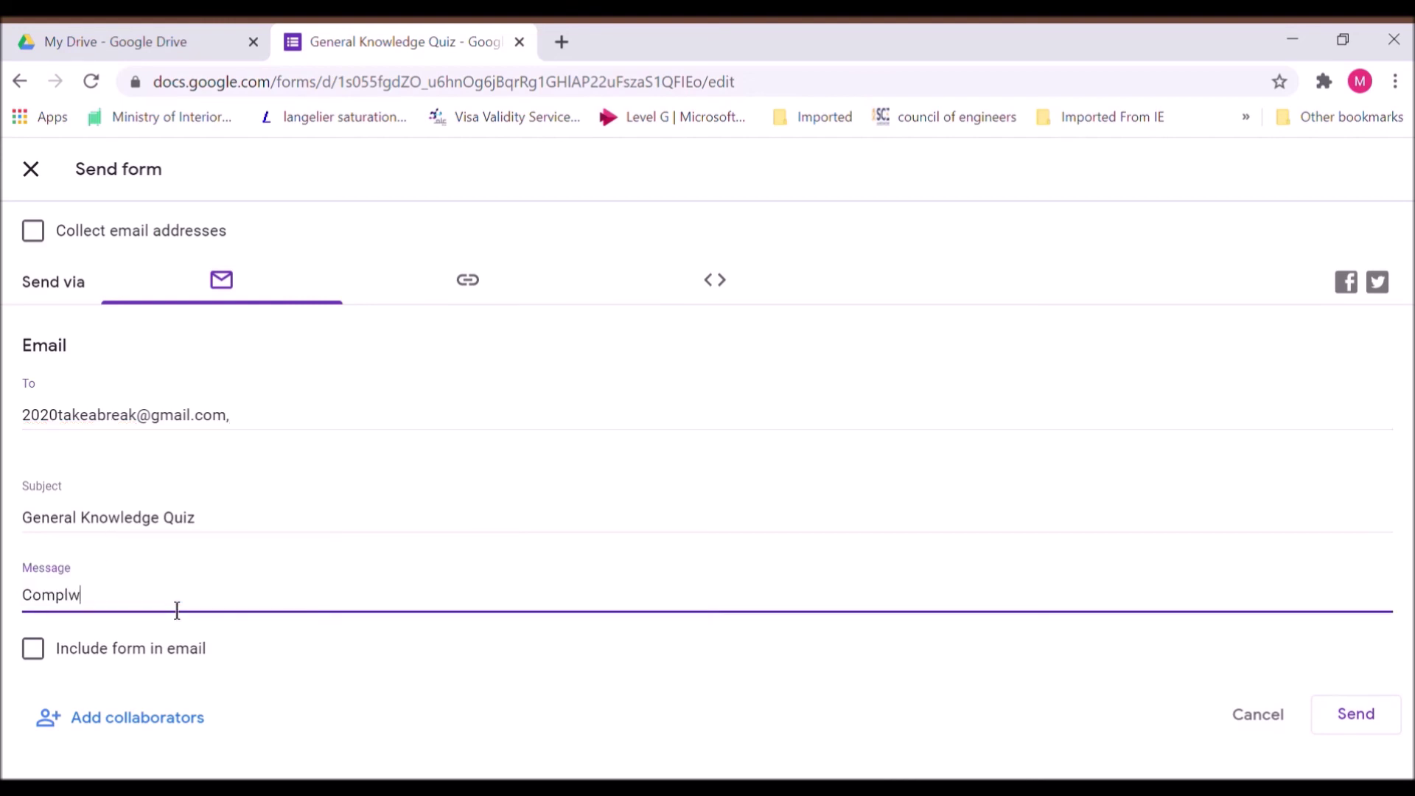
type("te the quiz")
Copy the quiz's shortened forms.gle link, then bring up its embed HTML code
left_click(468, 302)
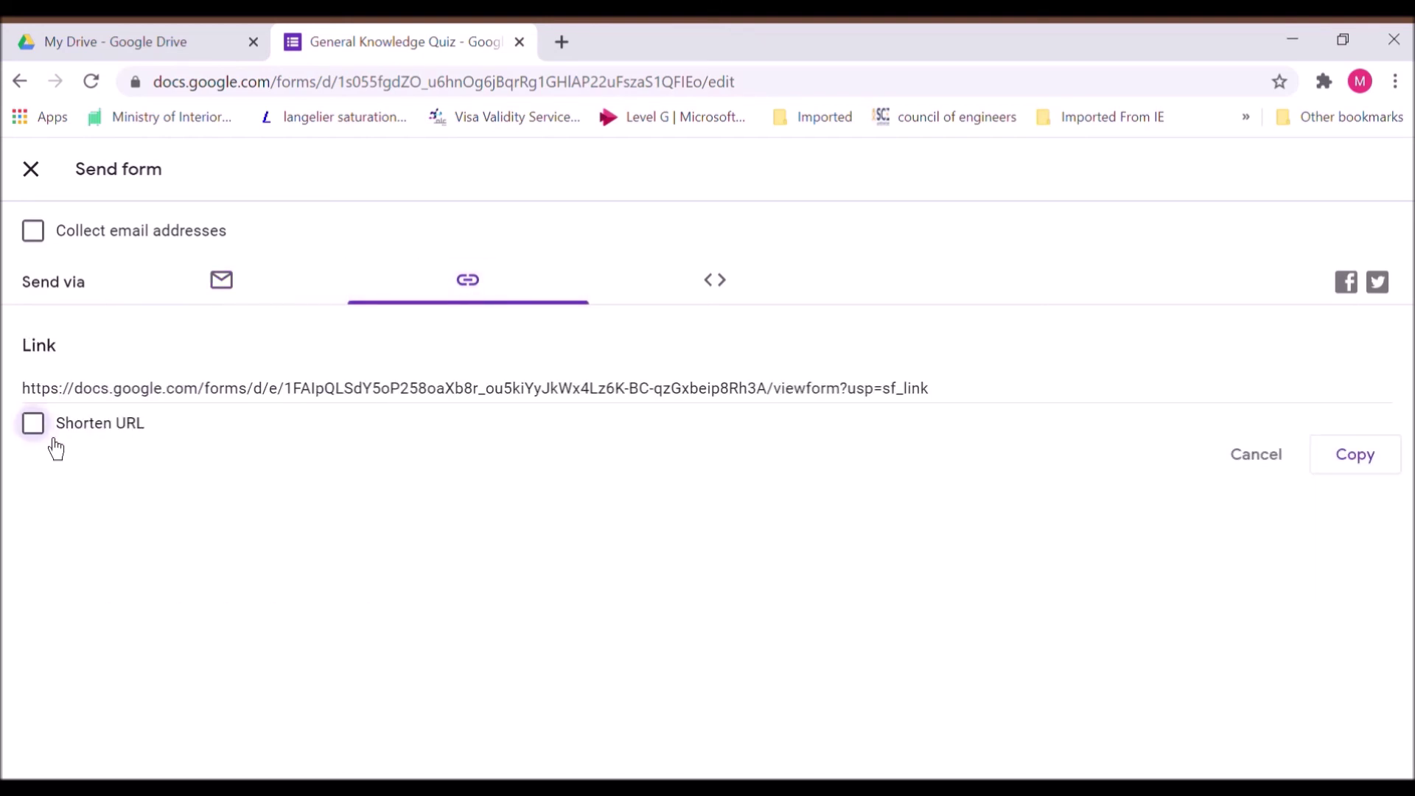
left_click(1392, 481)
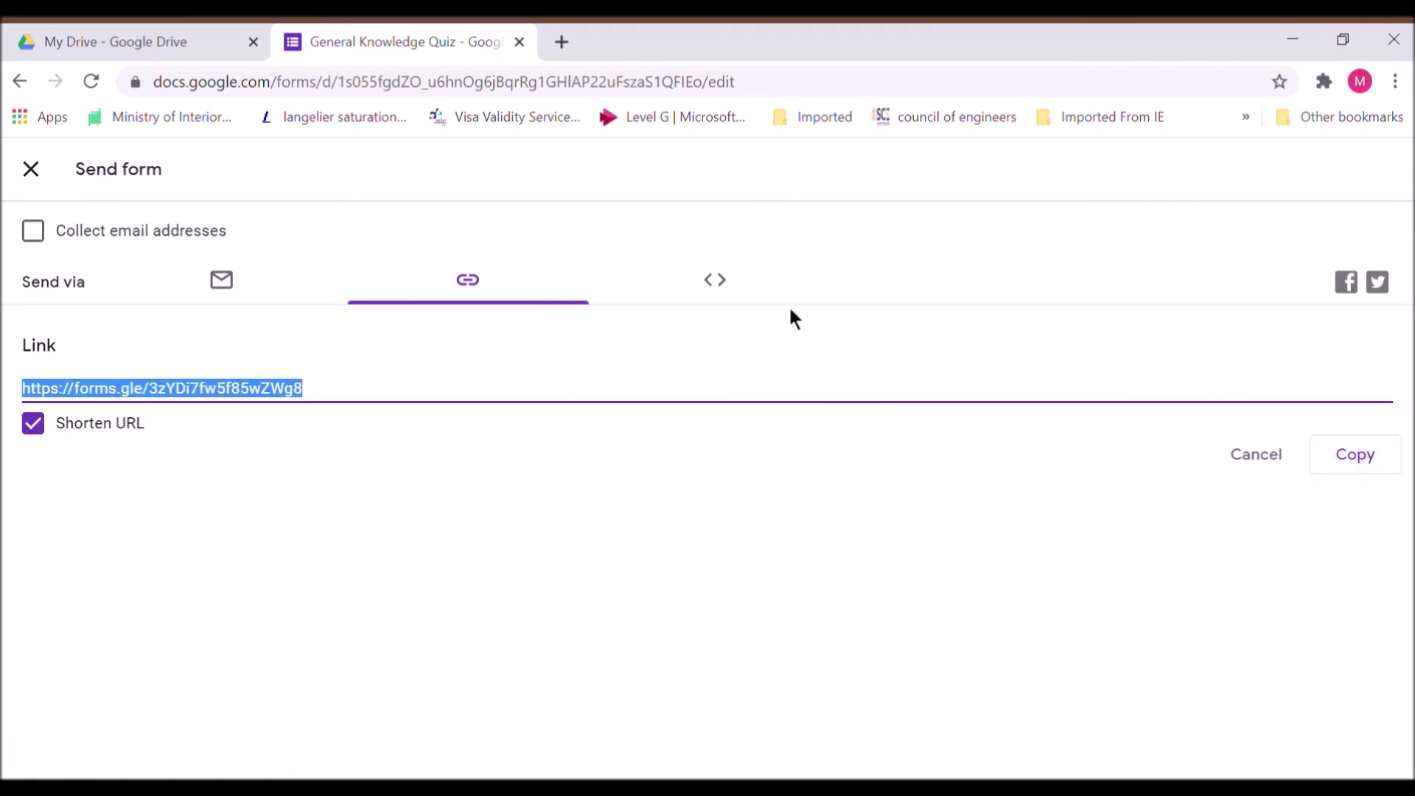
left_click(735, 303)
left_click(720, 302)
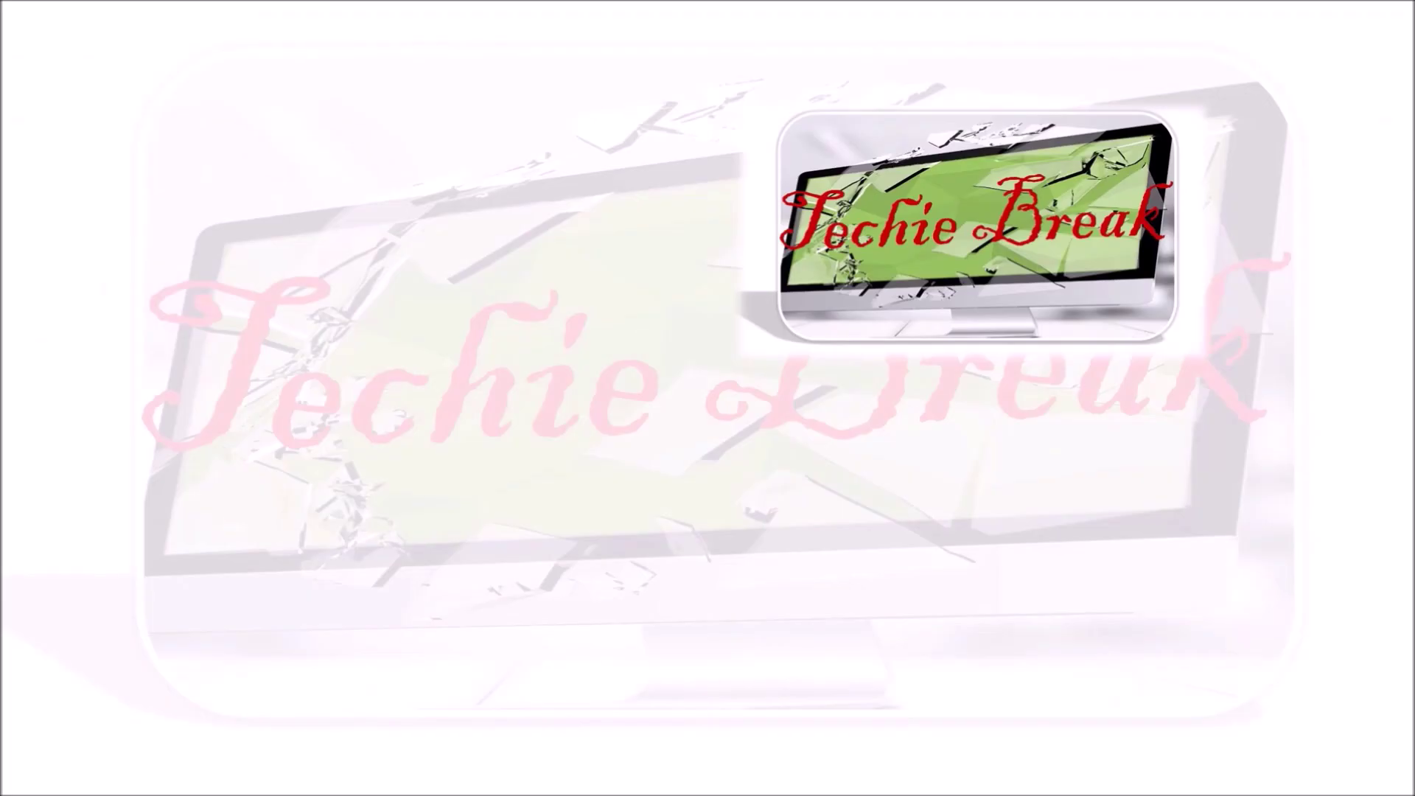